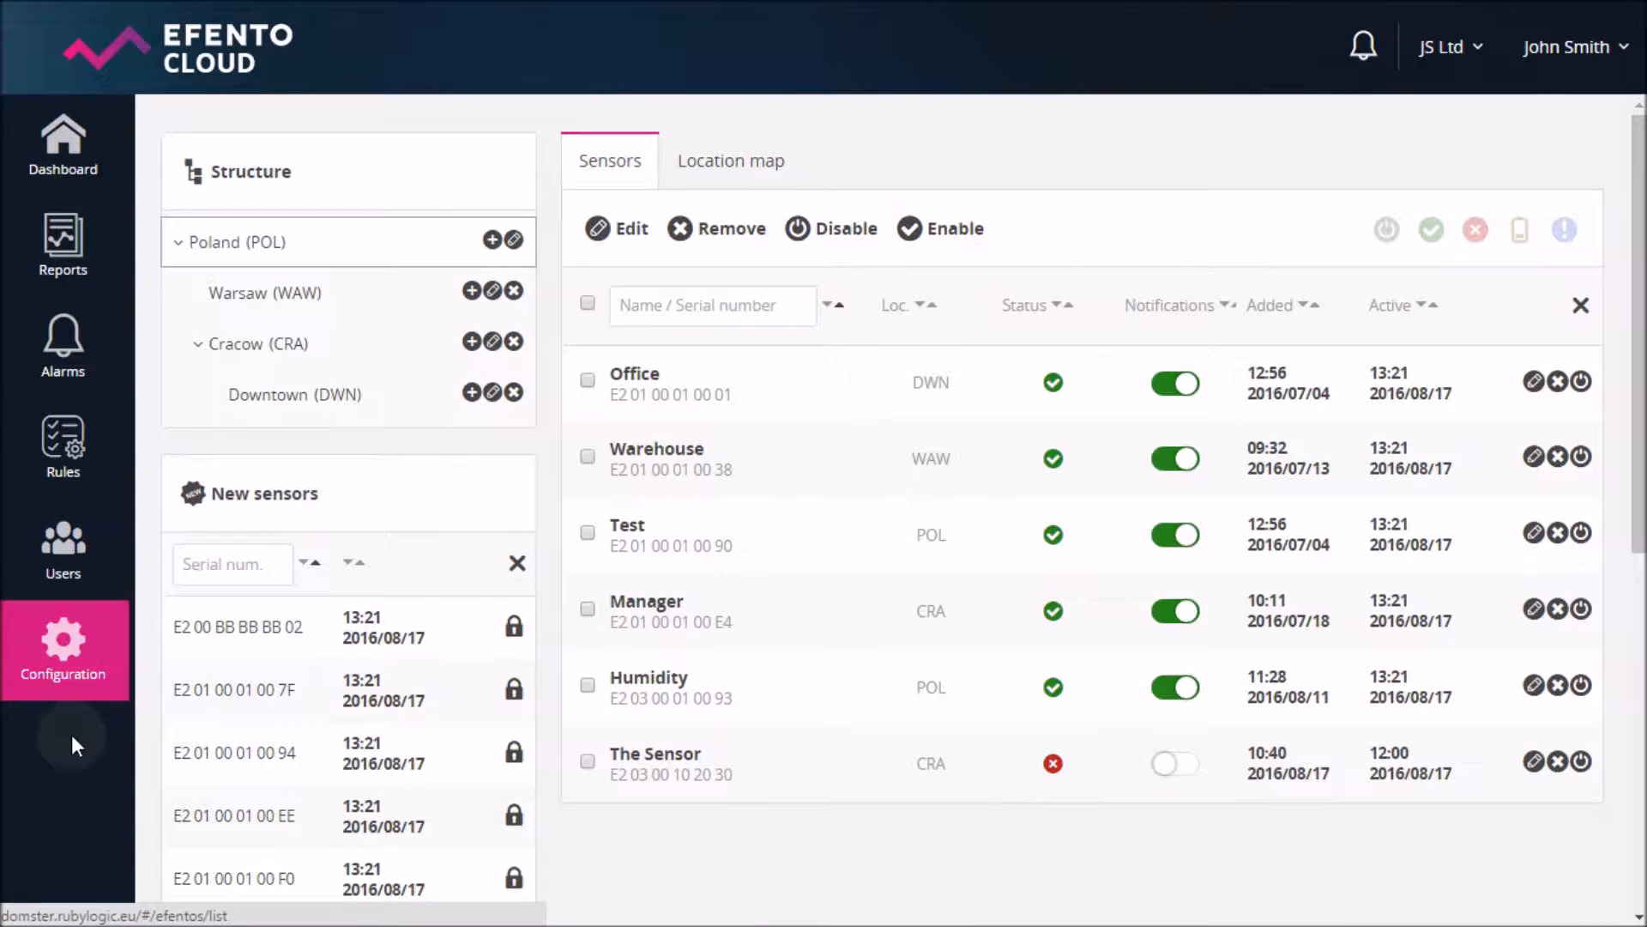
scroll(703, 855, down, 3)
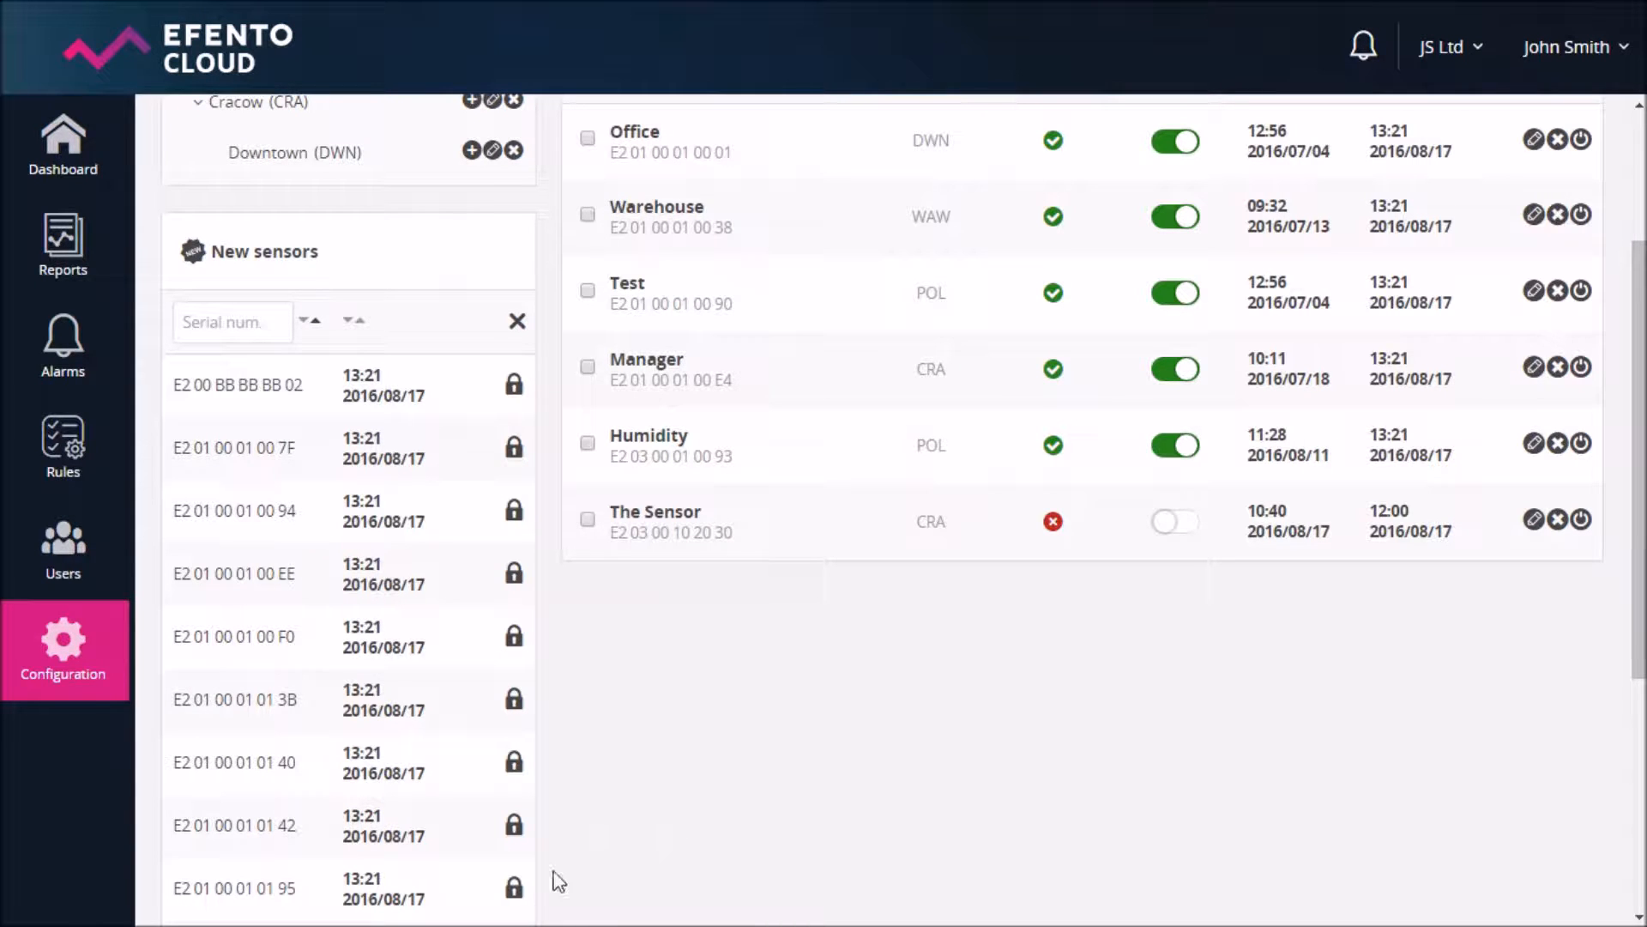
click(514, 888)
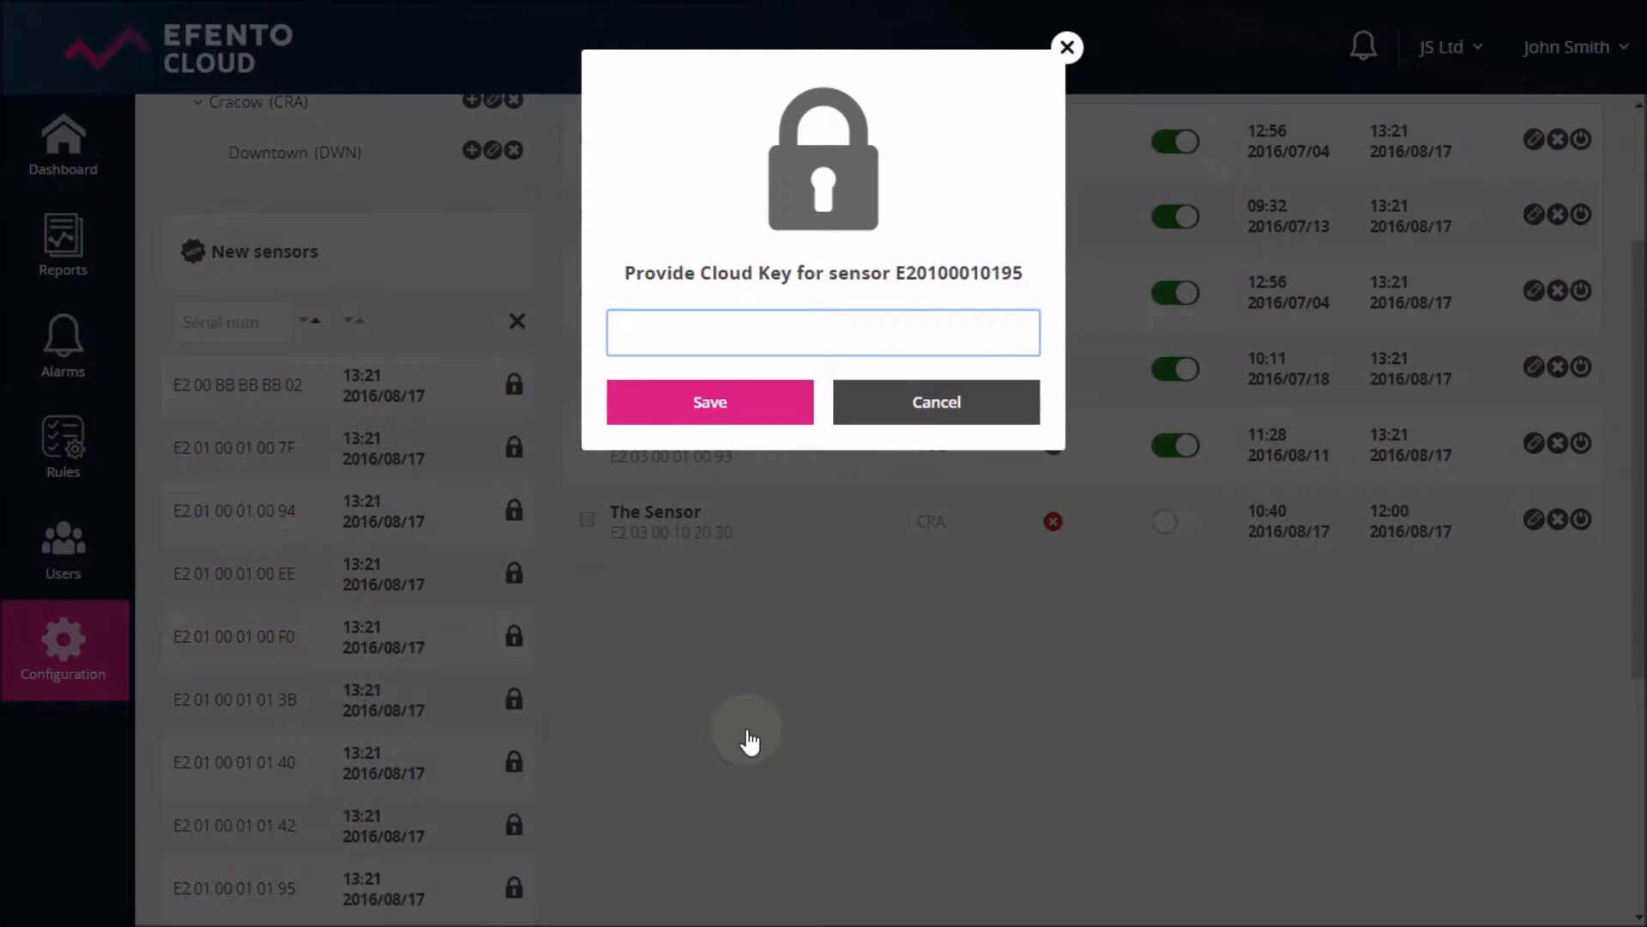
- Save the cloud key, then name the new sensor 'New name' with location Cracow (CRA)
click(730, 410)
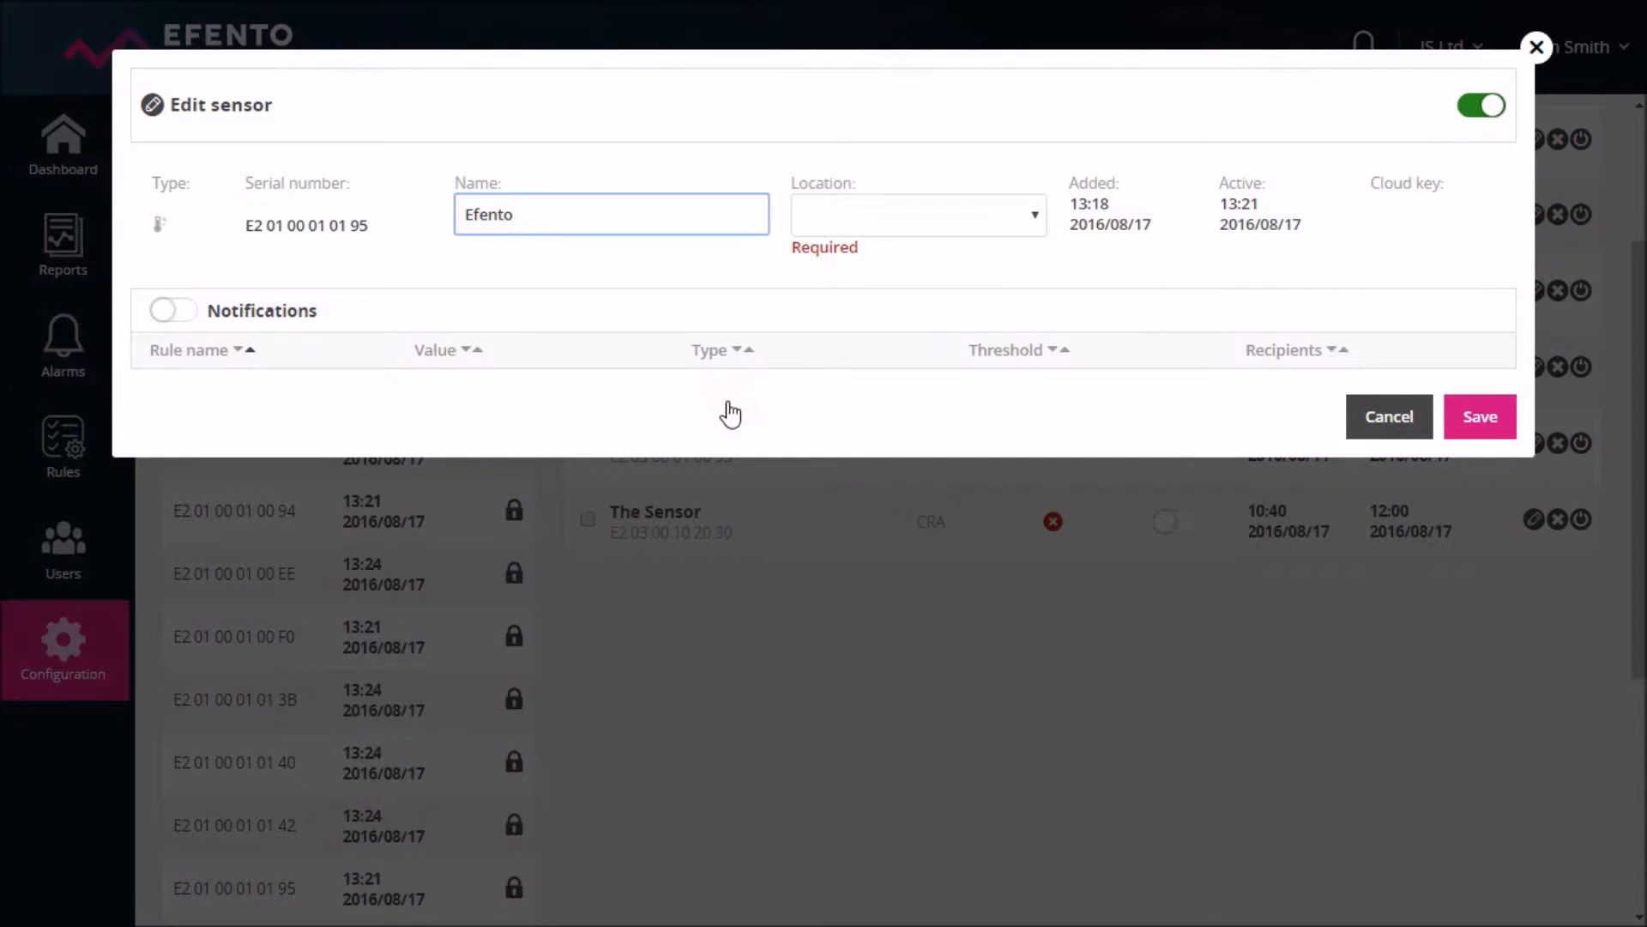
key(BackSpace)
key(BackSpace)
key(BackSpace)
key(BackSpace)
key(BackSpace)
key(BackSpace)
text(New name)
click(886, 221)
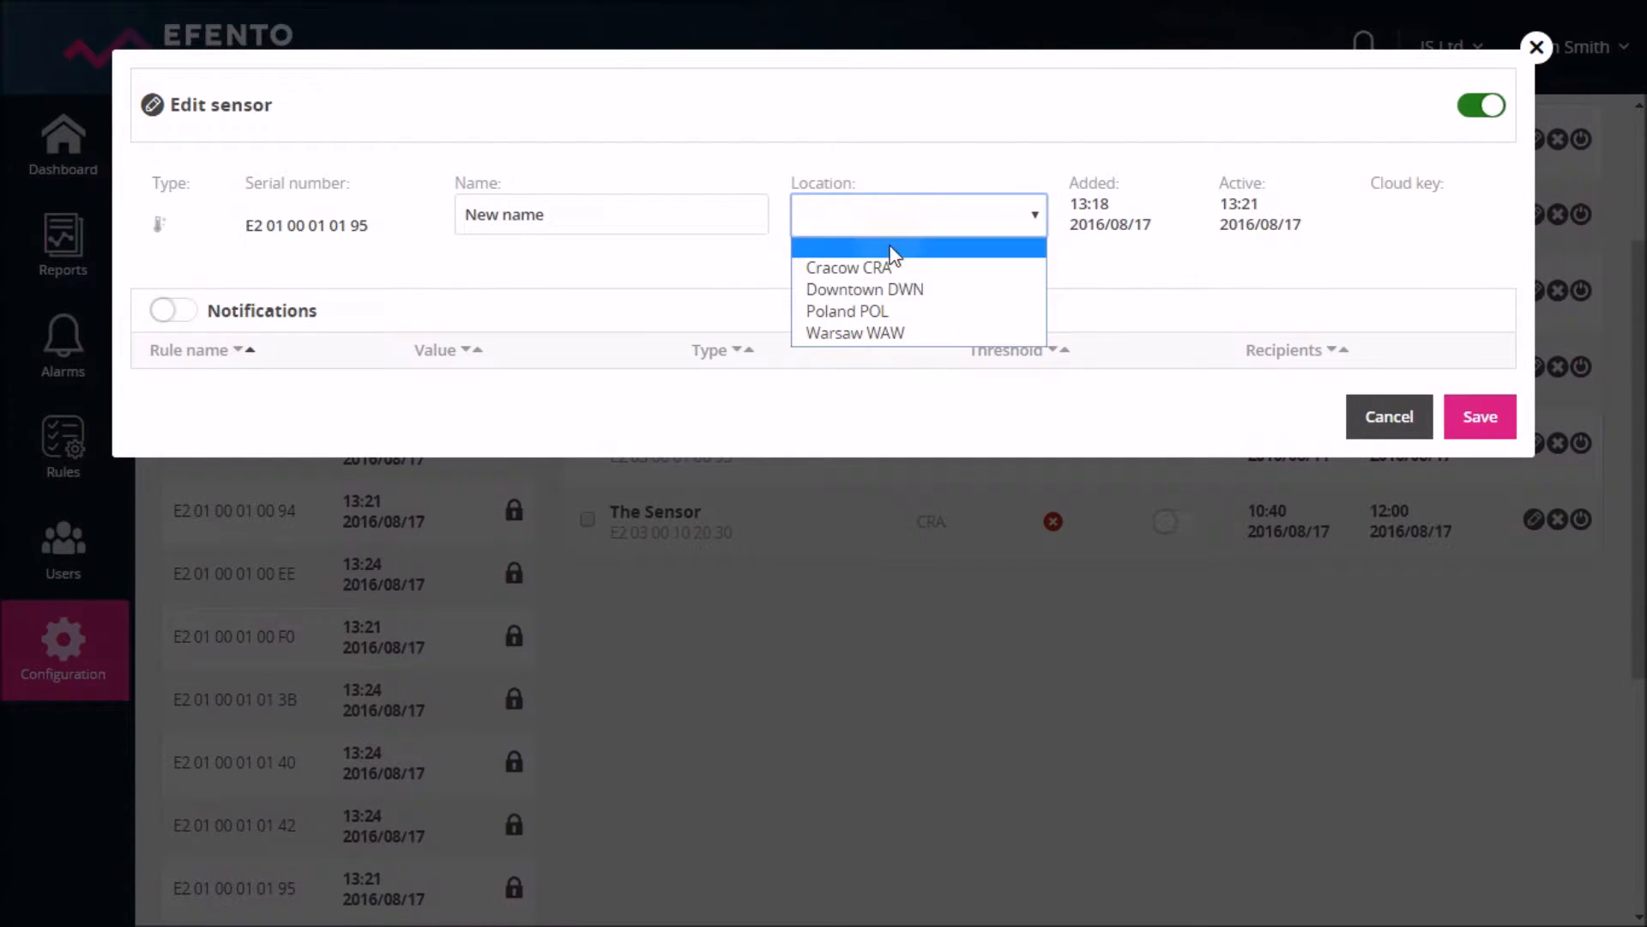
click(893, 274)
click(1480, 405)
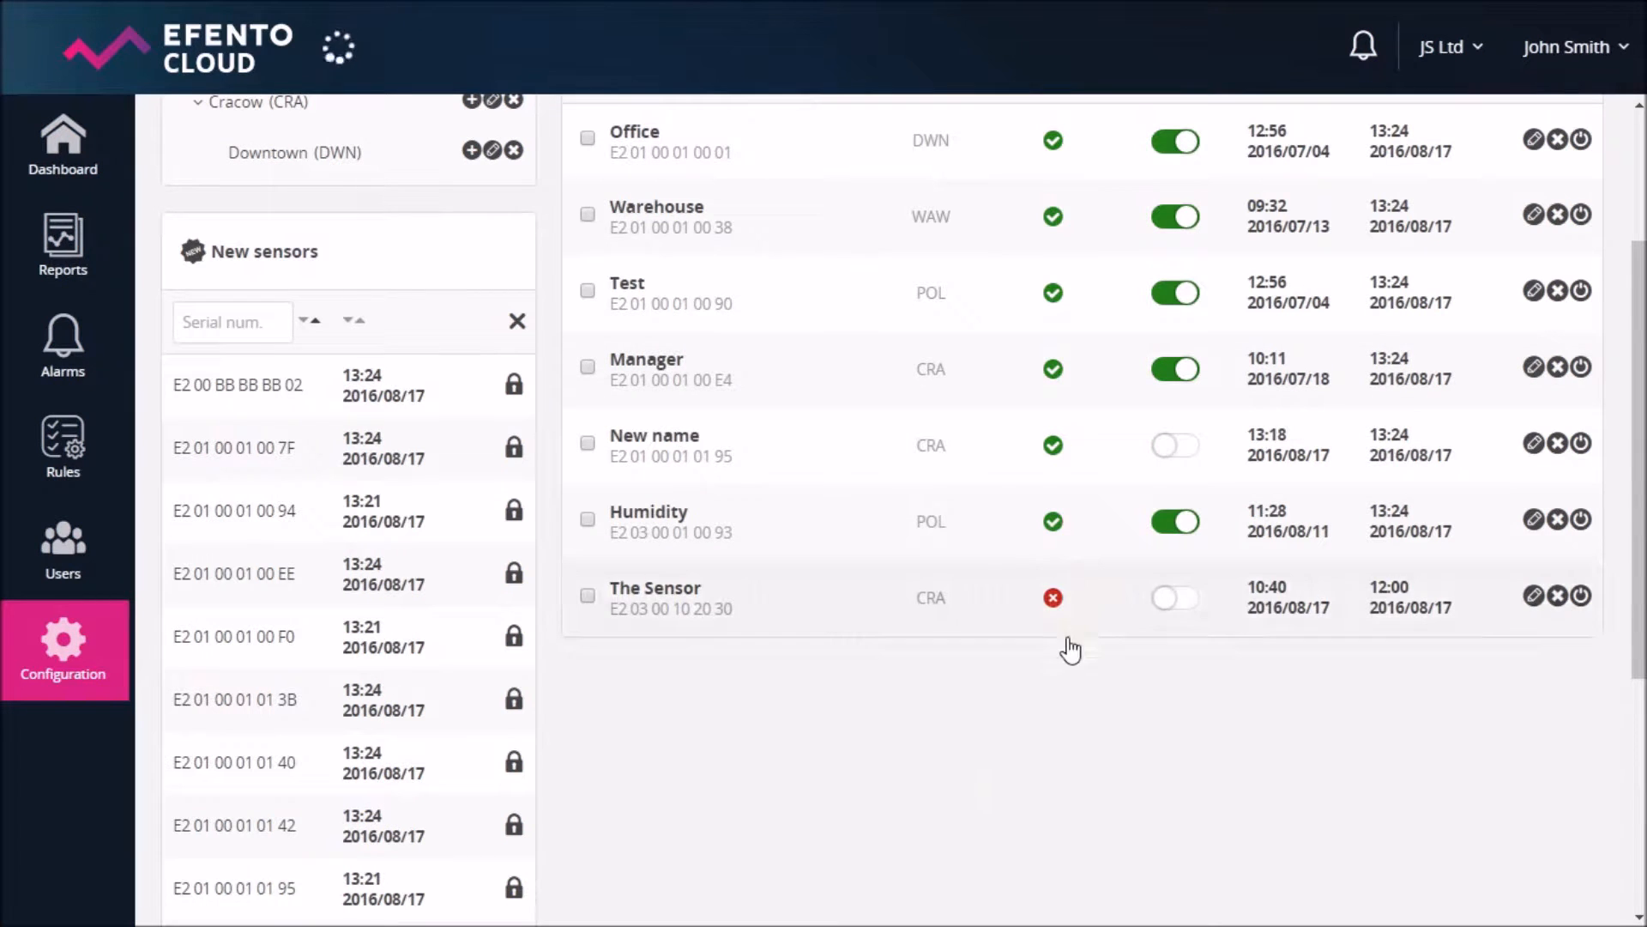
scroll(1004, 794, up, 2)
scroll(1008, 795, up, 2)
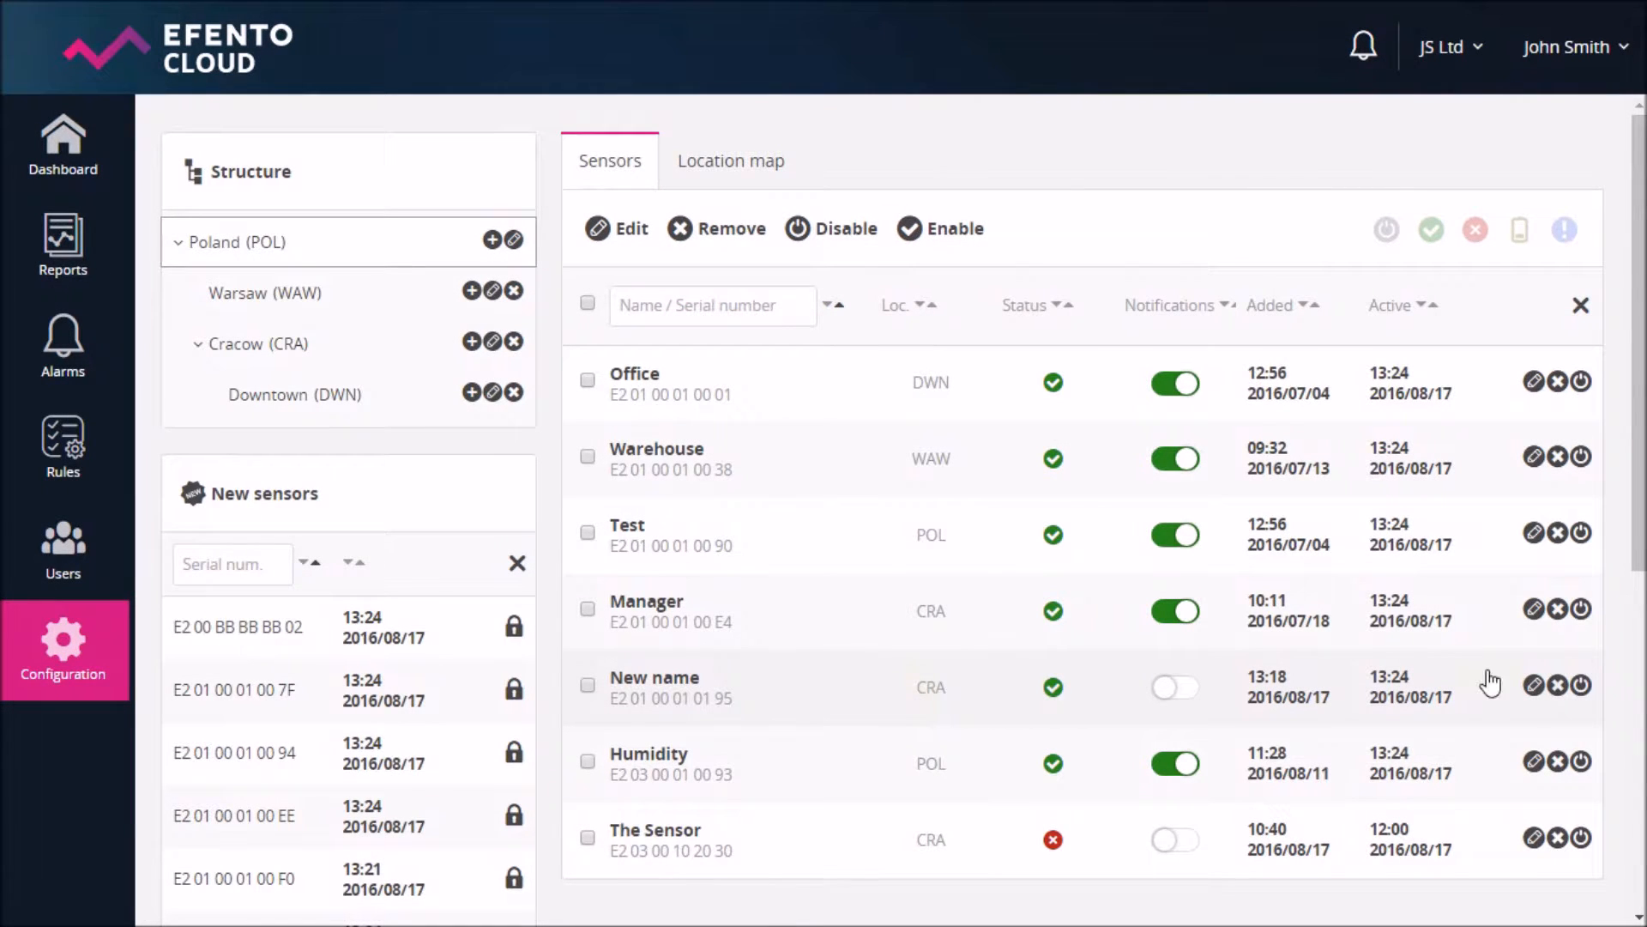
click(934, 709)
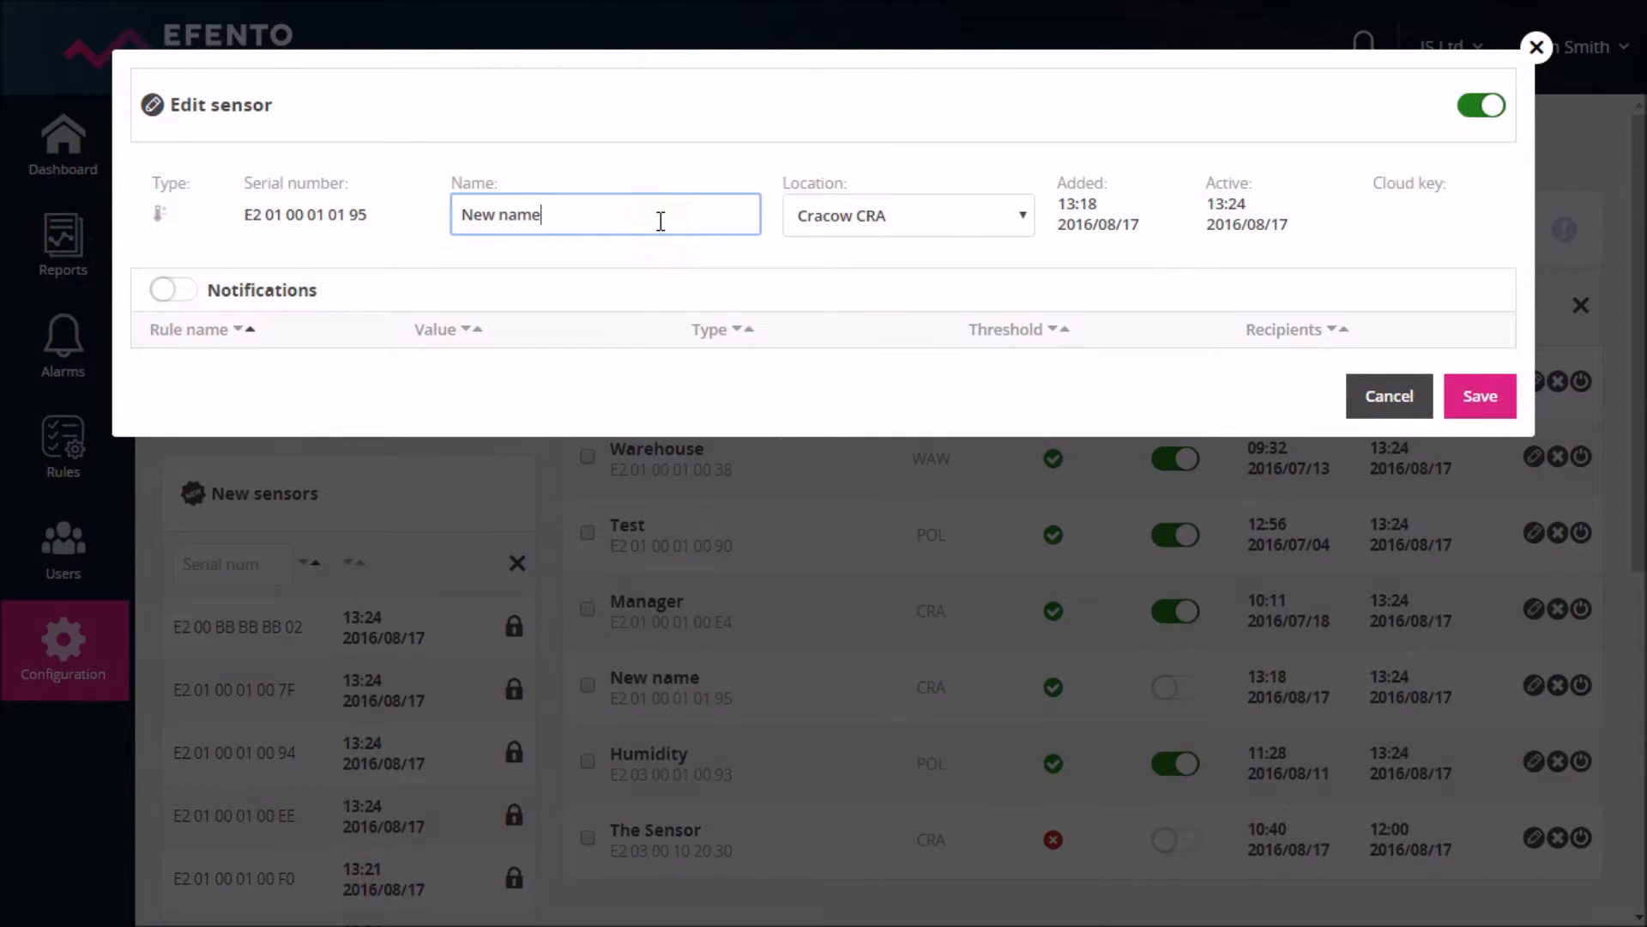
key(BackSpace)
key(BackSpace)
key(BackSpace)
key(BackSpace)
key(BackSpace)
key(BackSpace)
key(BackSpace)
key(BackSpace)
text(Name of sensor)
click(801, 215)
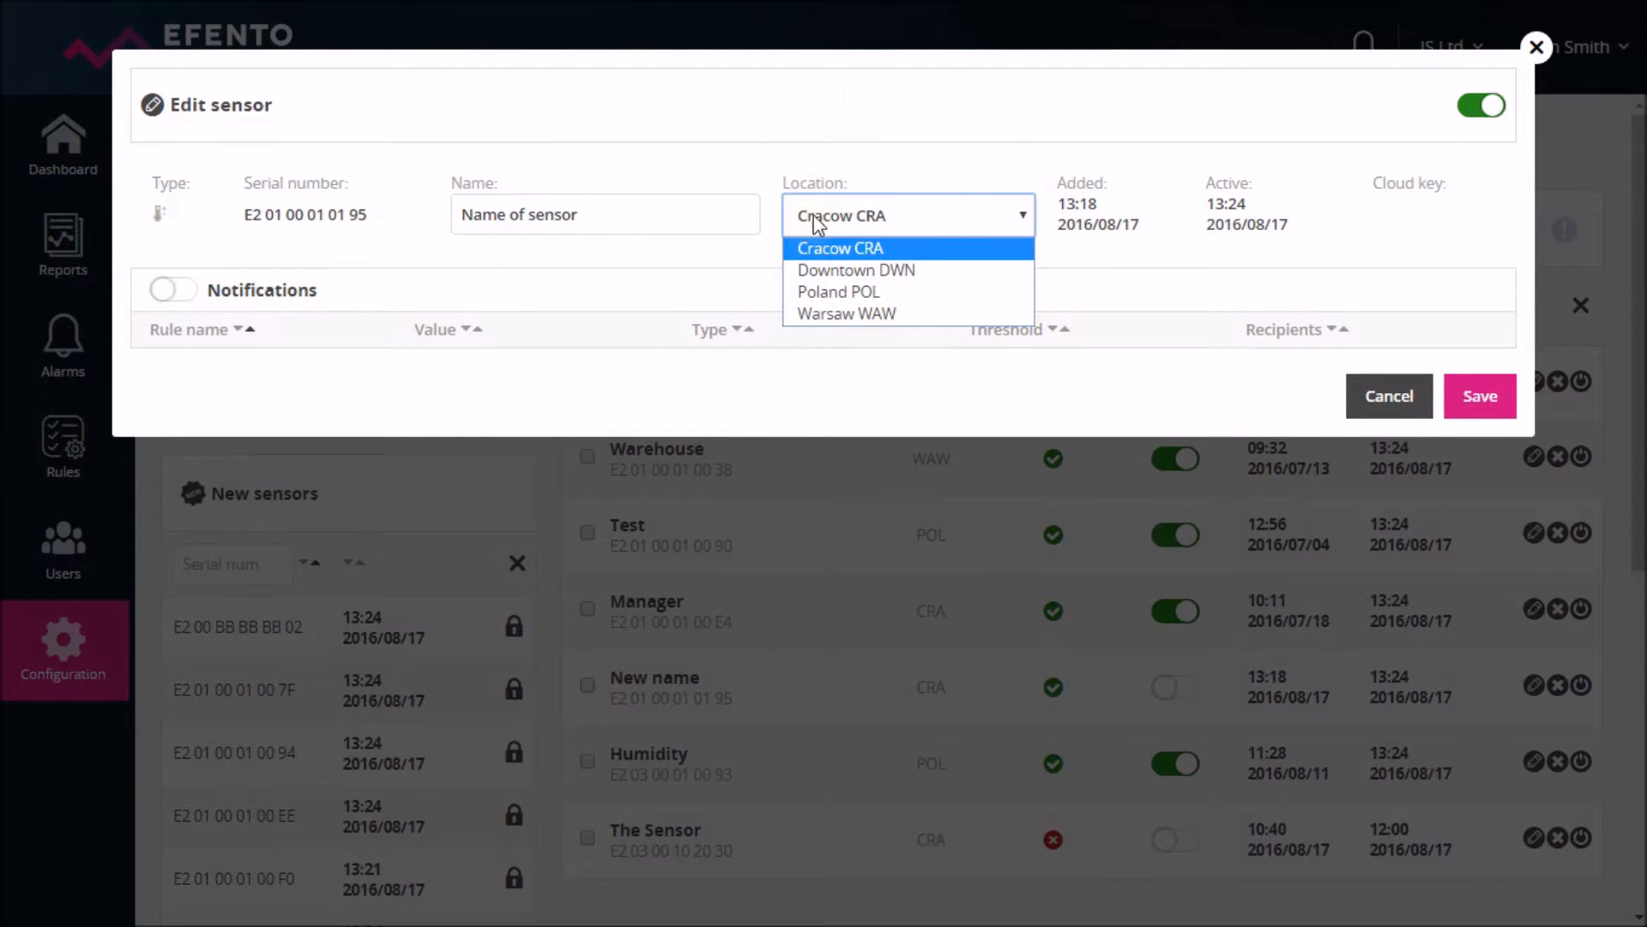
click(826, 271)
click(1489, 408)
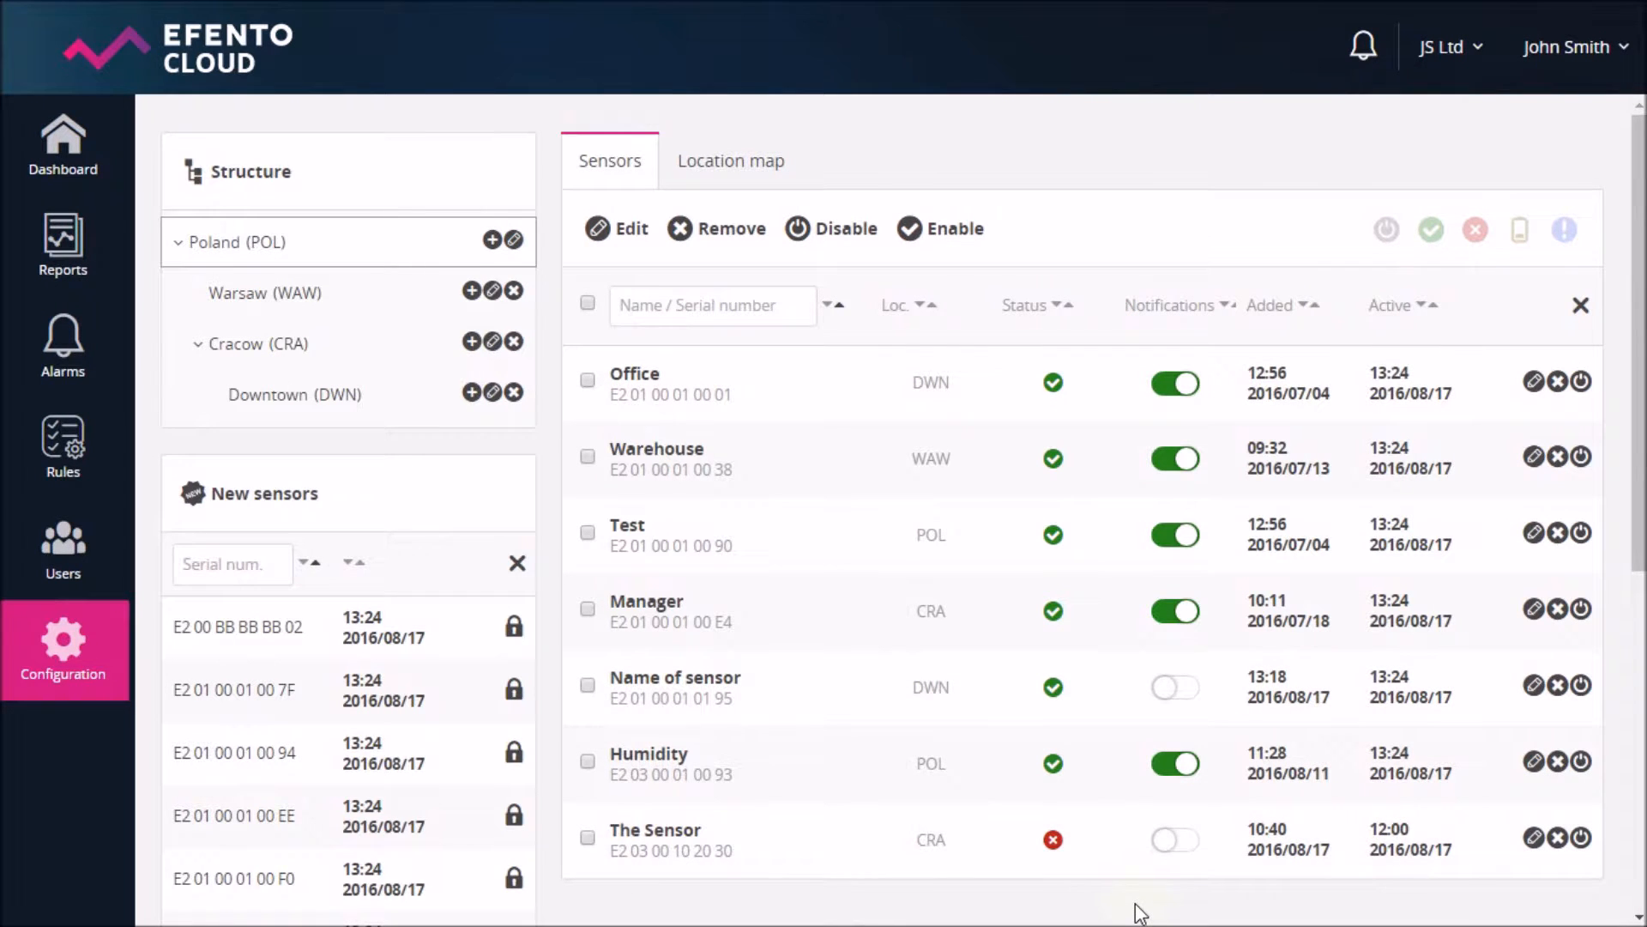
- Bulk-edit the selected sensors to the shared name 'Sensors' and location Poland (POL)
click(587, 686)
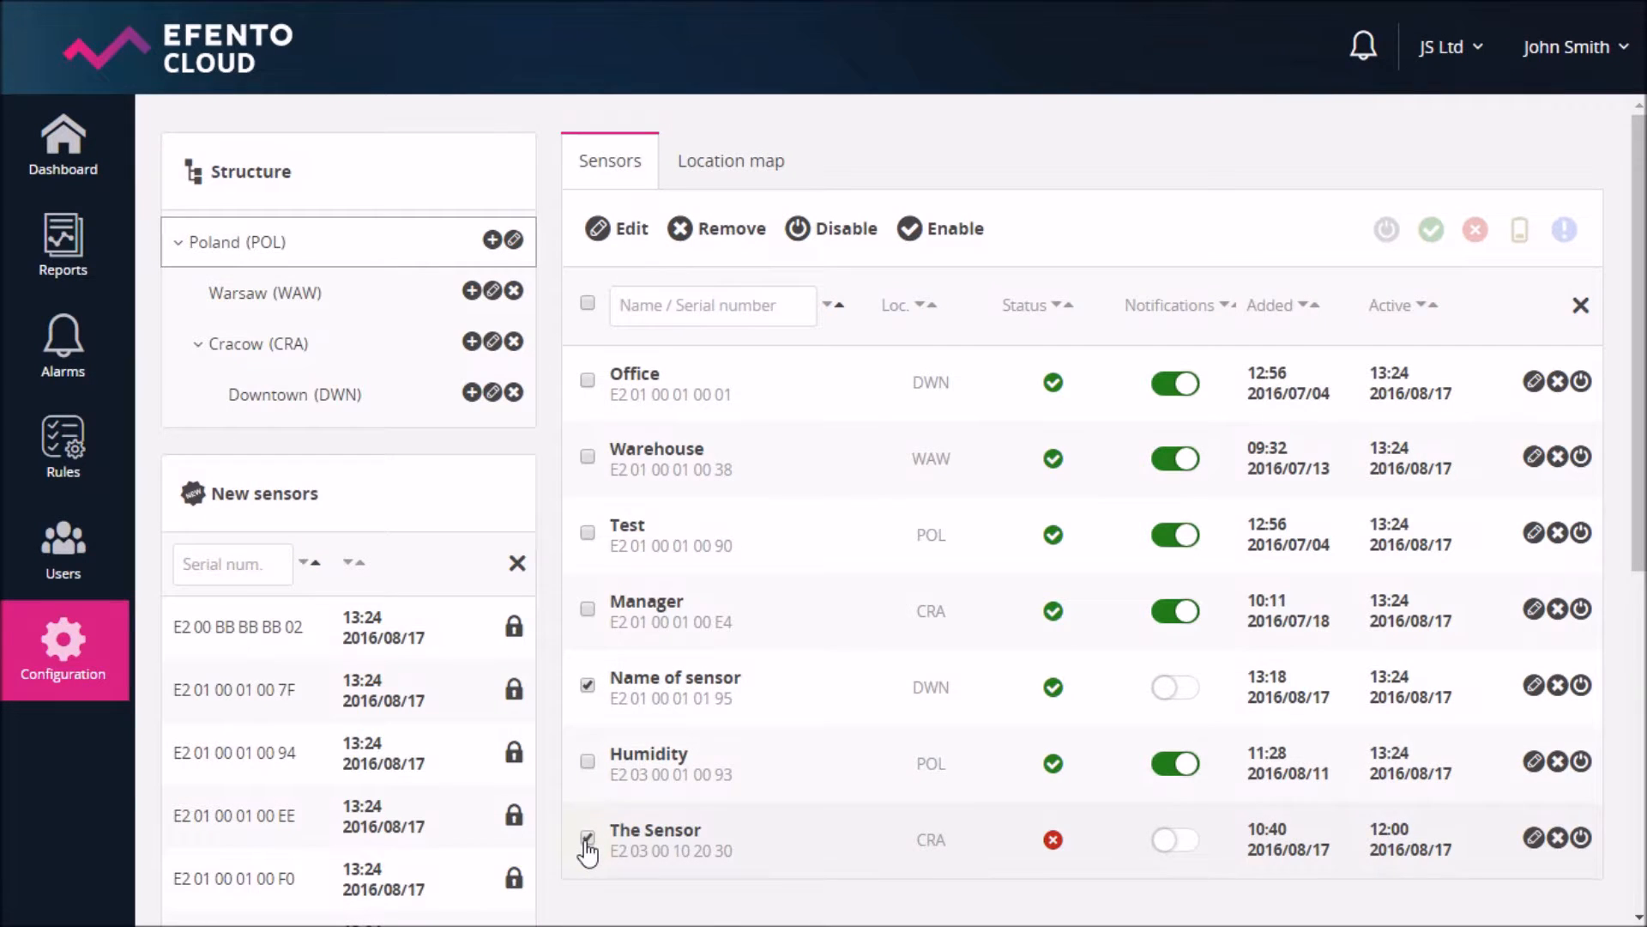
click(630, 247)
click(671, 330)
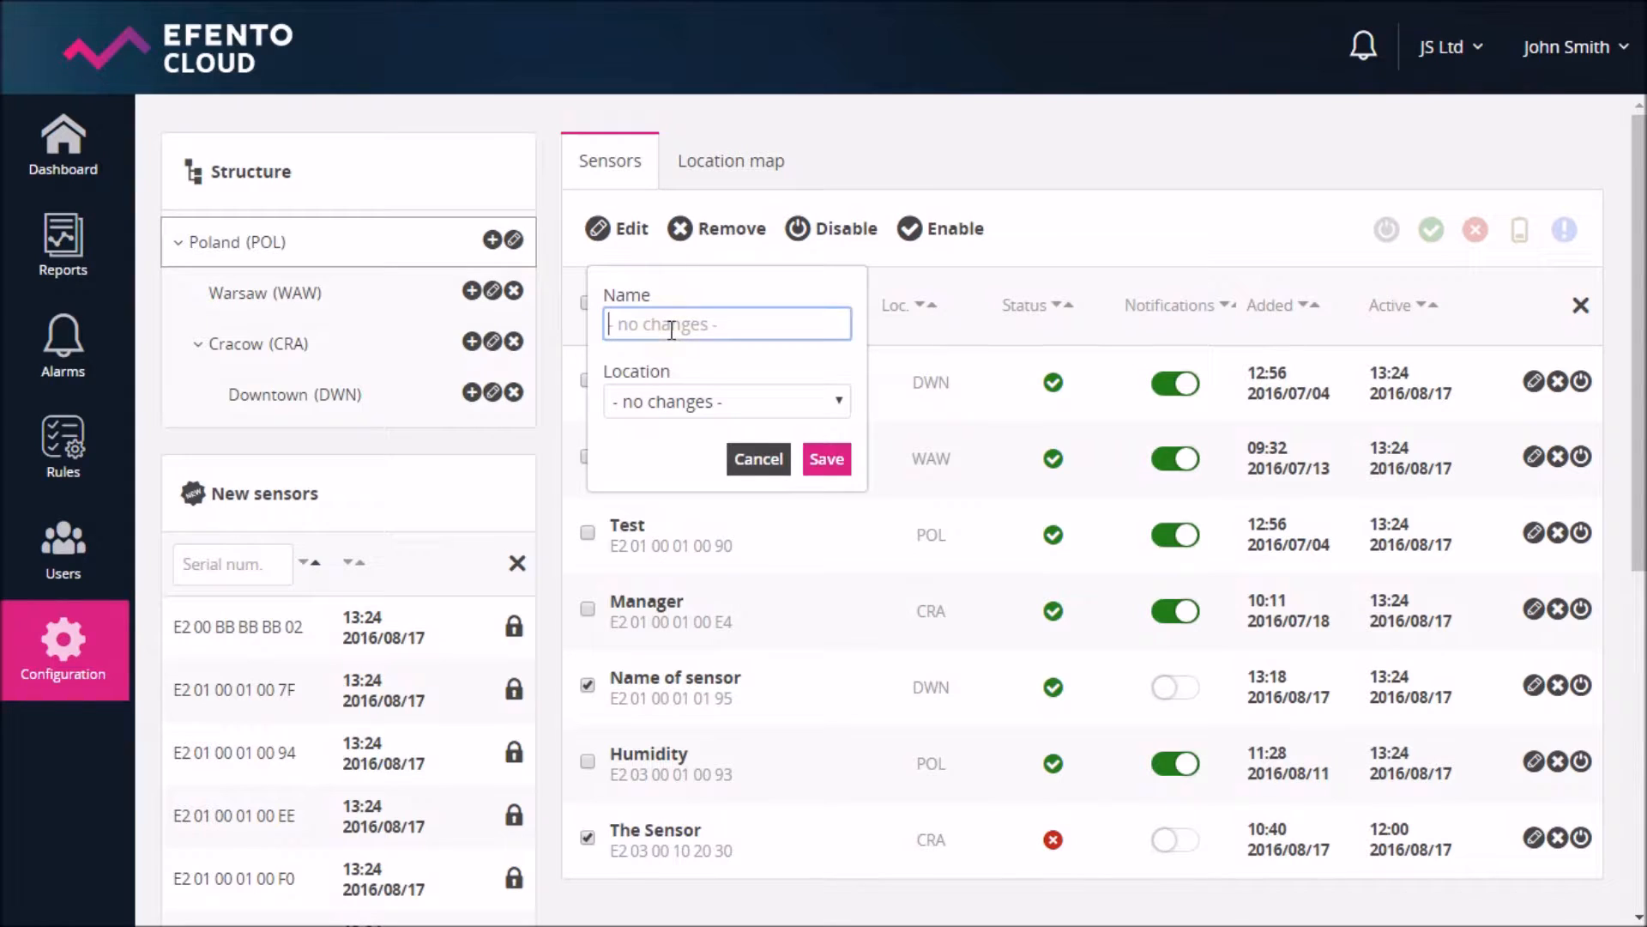
text(Sensors)
click(661, 400)
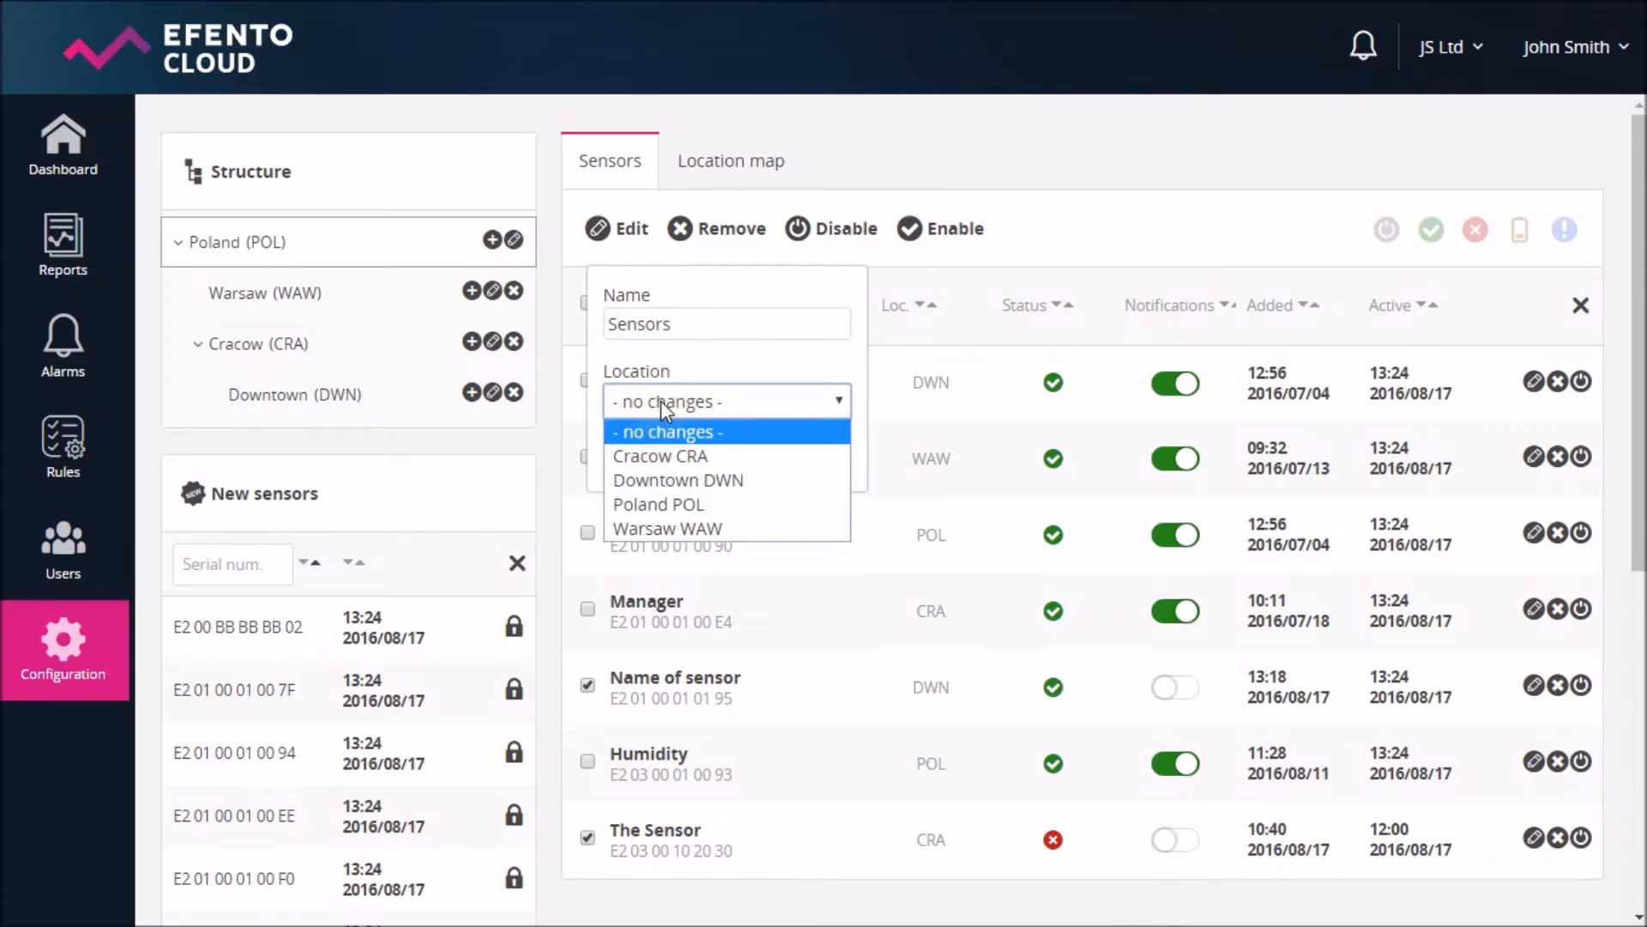
click(659, 505)
click(838, 461)
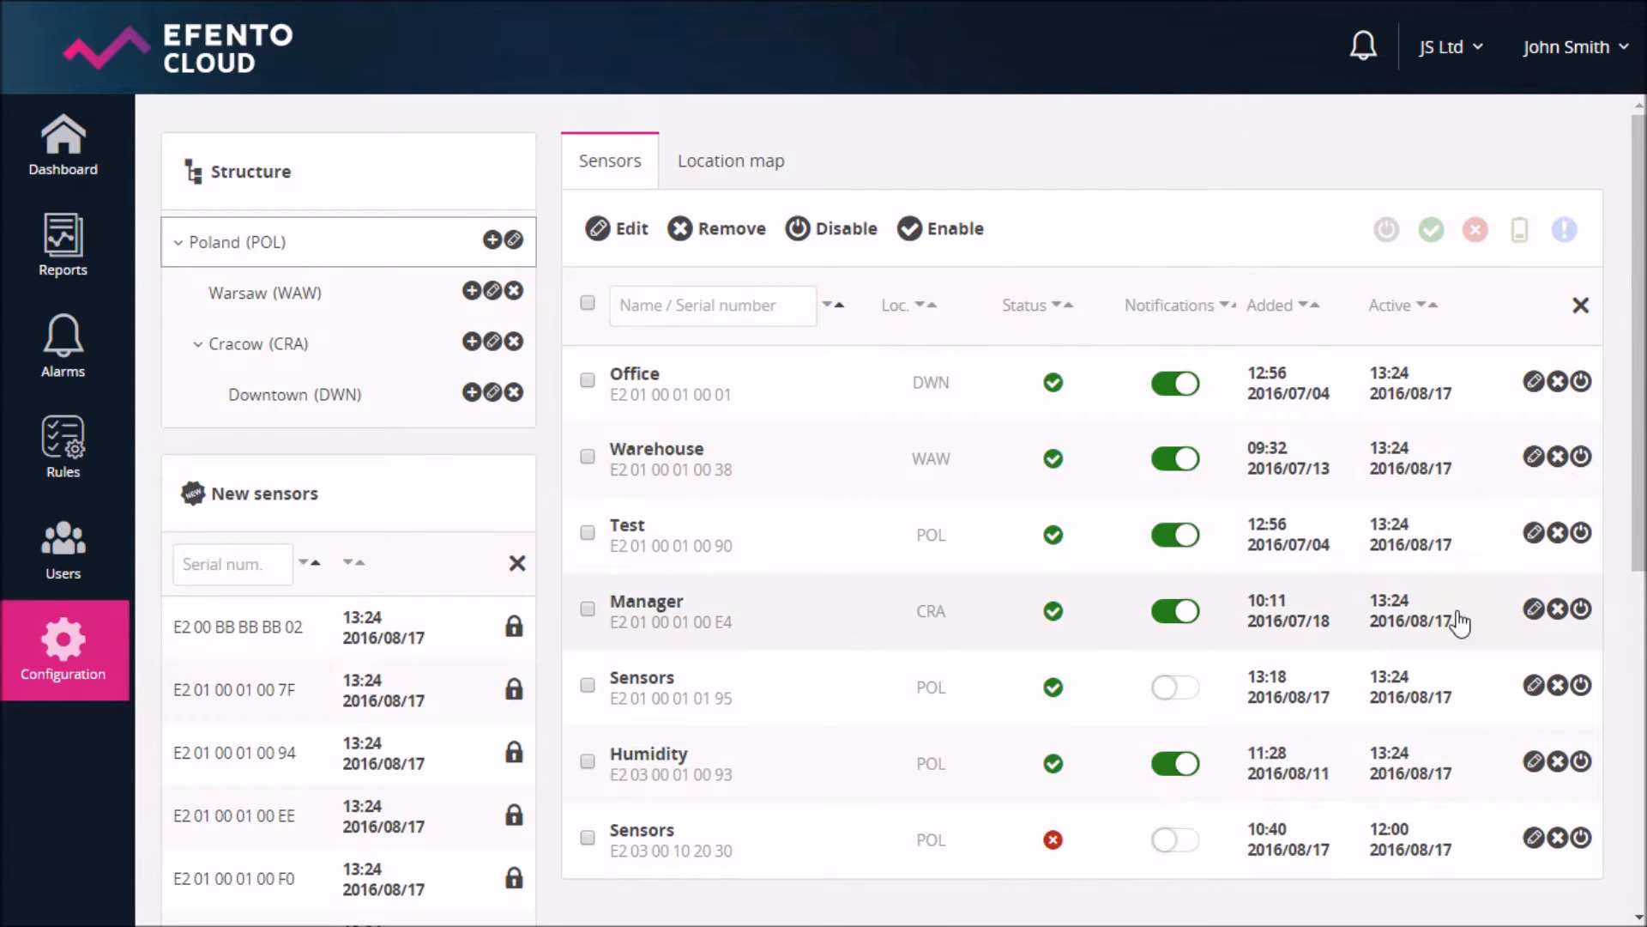
- Disable the first Sensors entry with its power icon, then re-enable it
click(1583, 686)
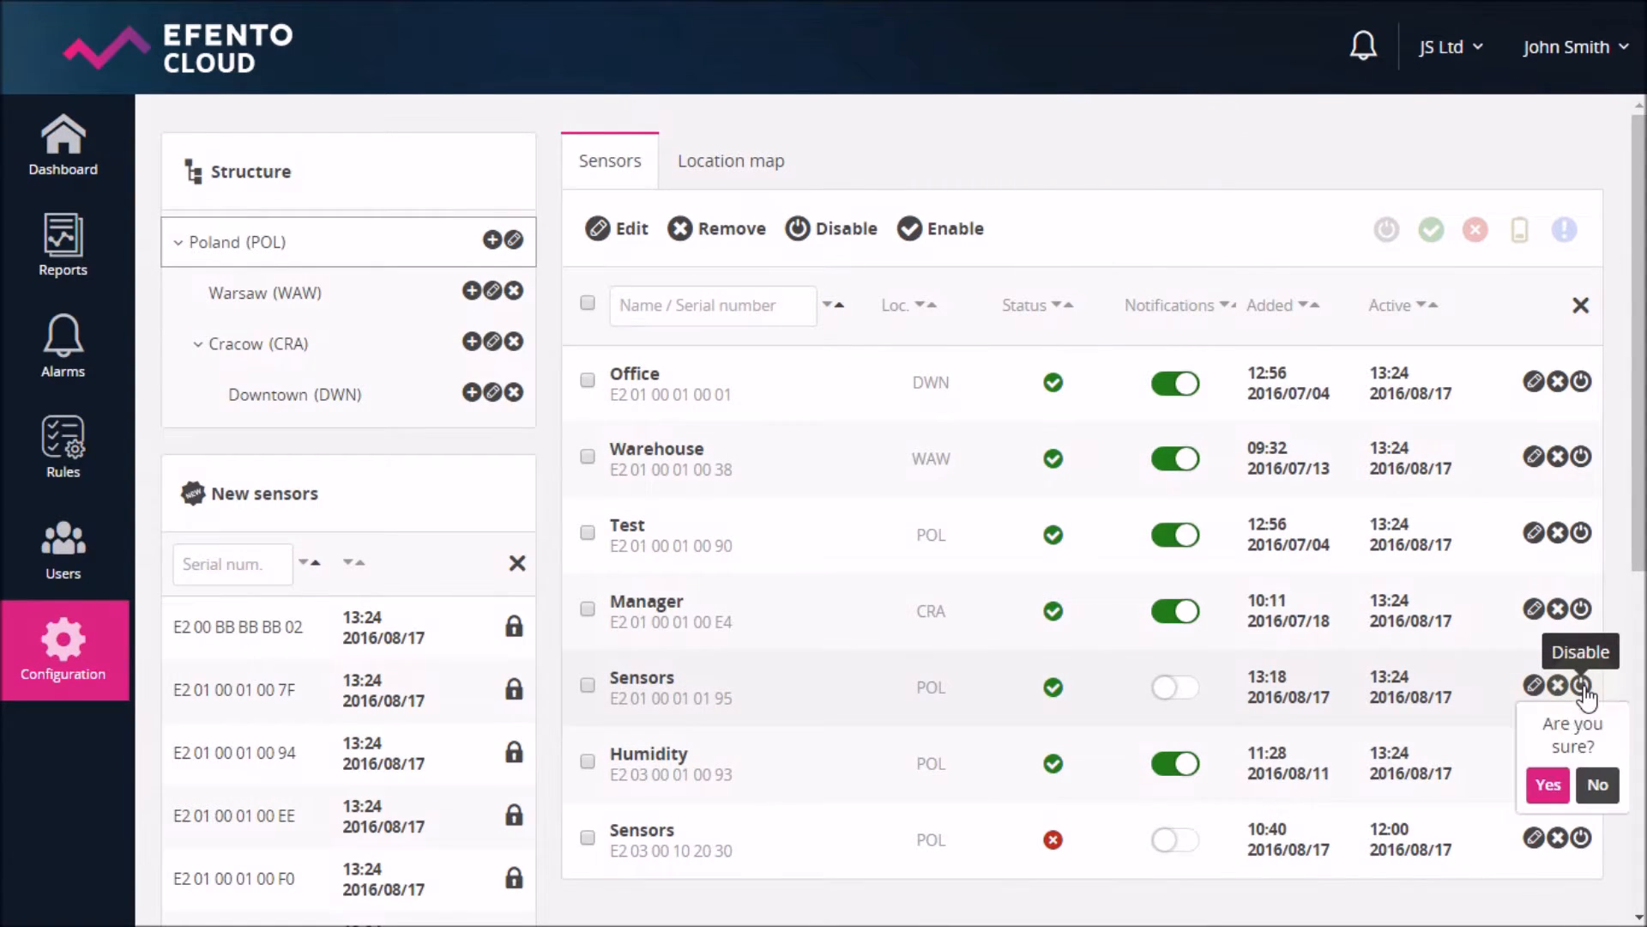
click(1551, 775)
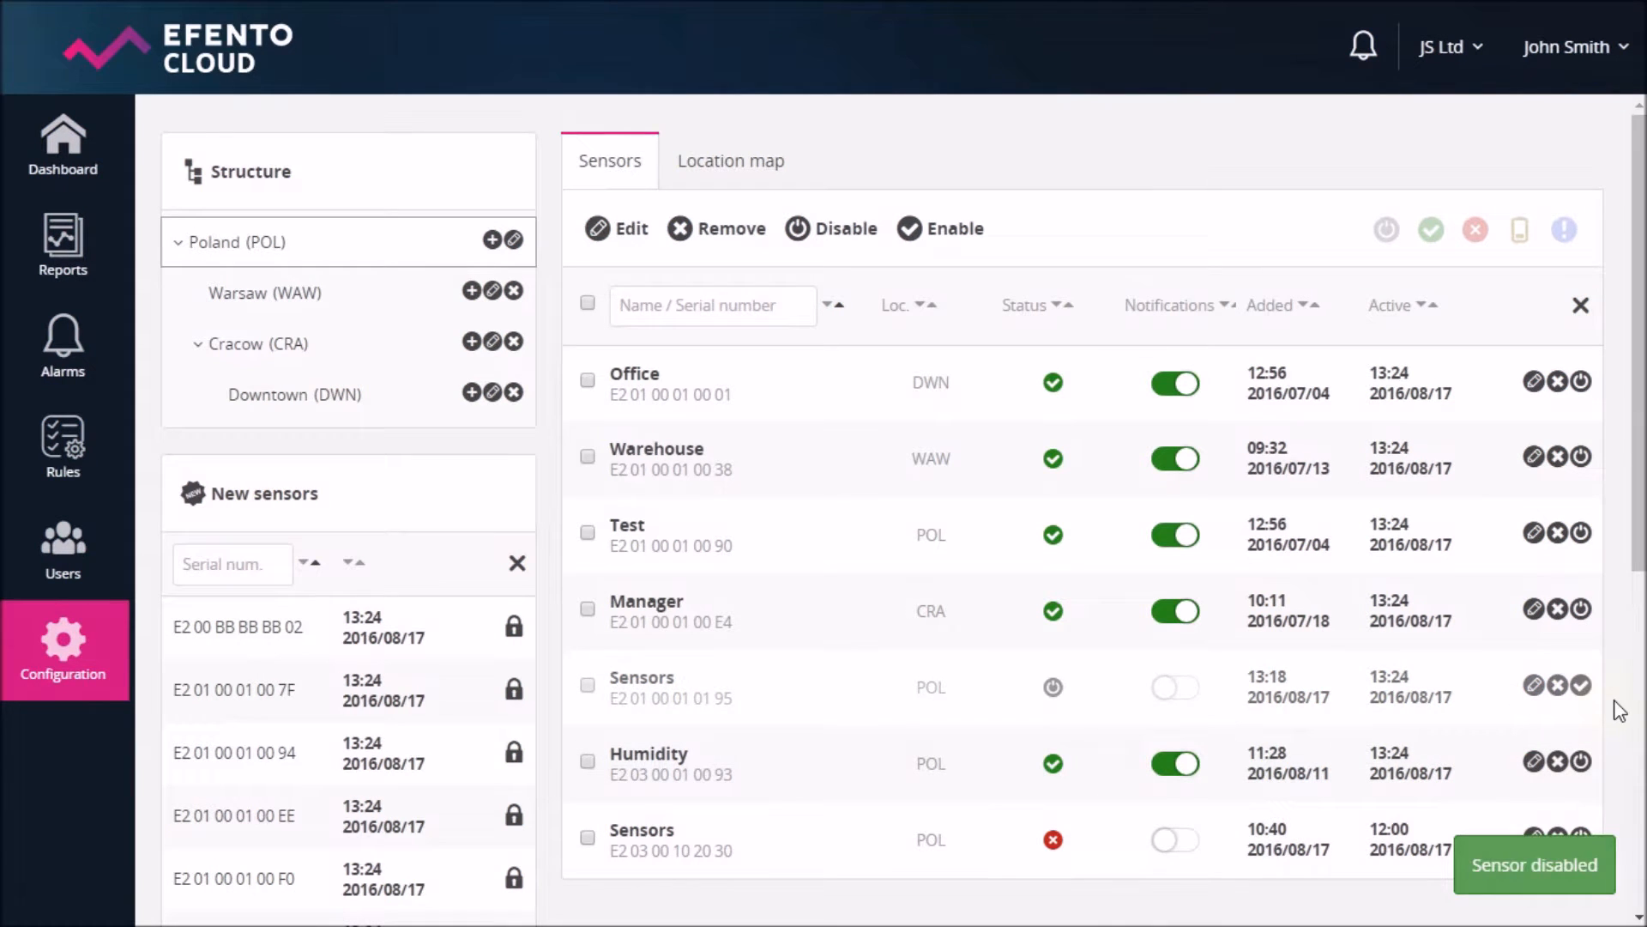
click(1583, 686)
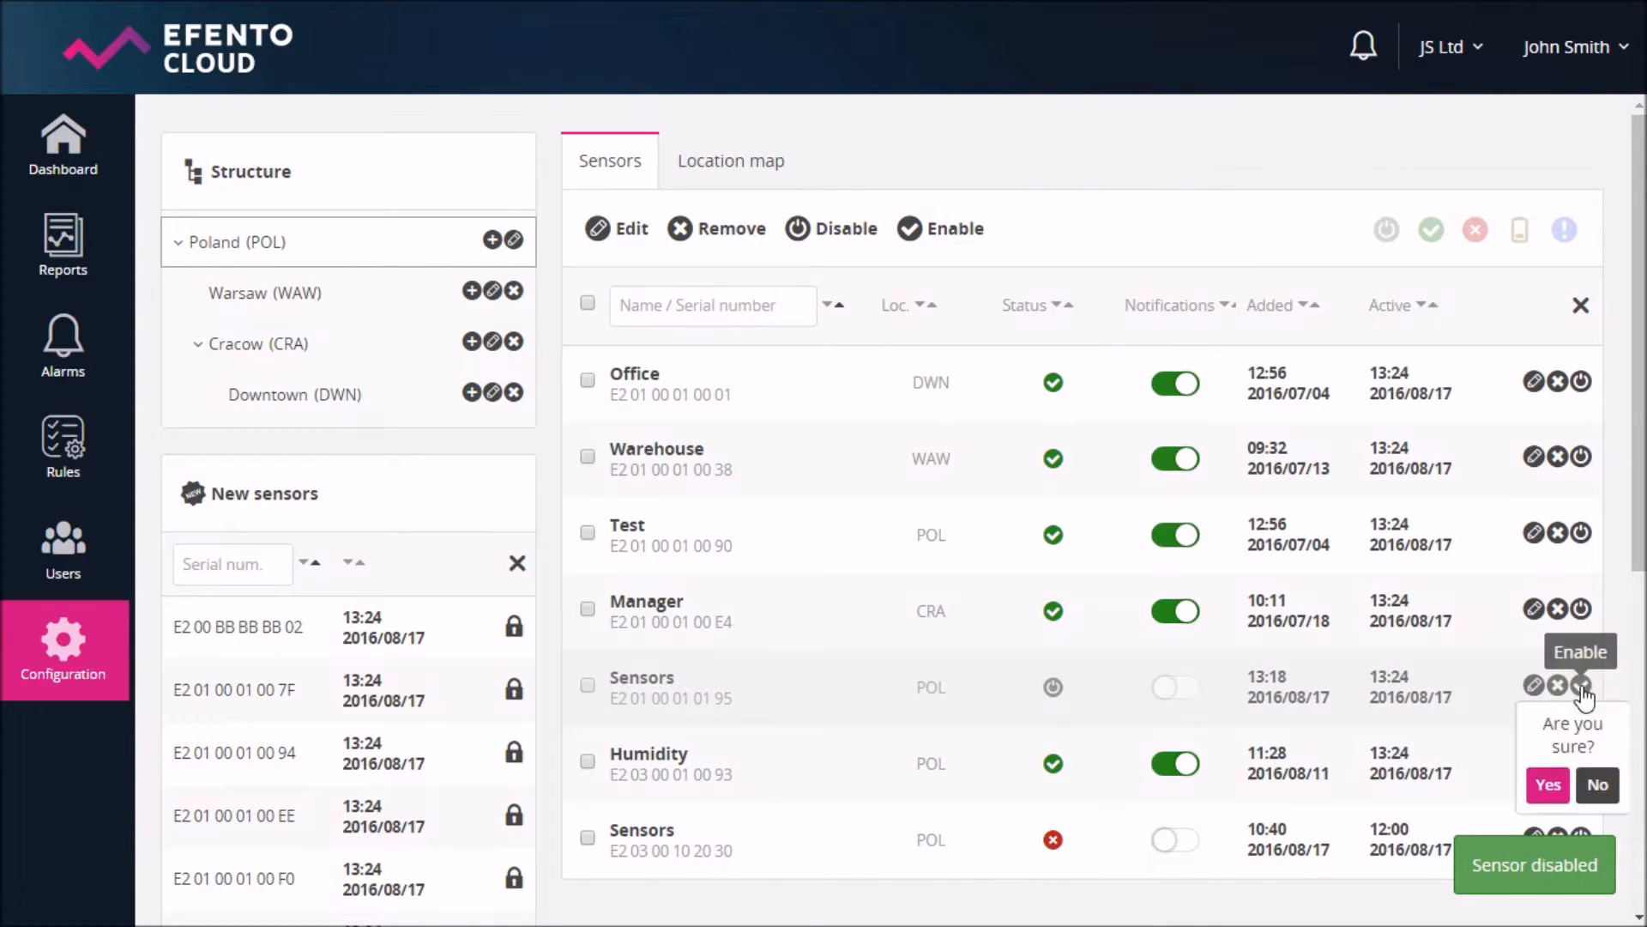
click(1544, 784)
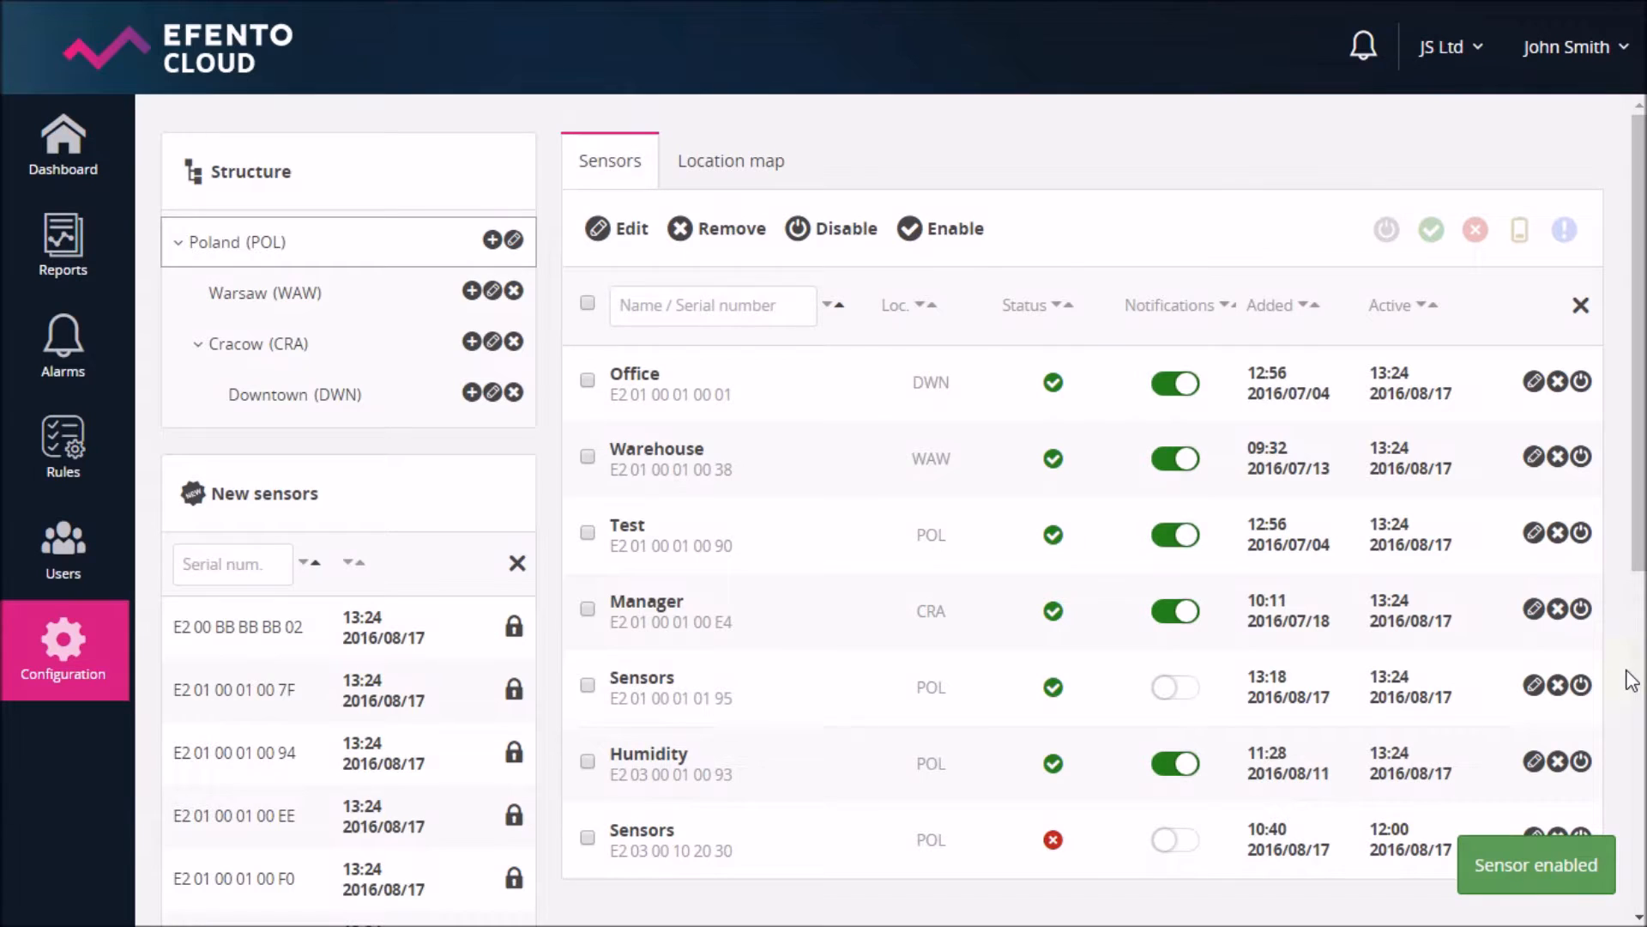
- Select both Sensors rows, disable and then enable them together, and clear the selection
click(587, 685)
click(587, 837)
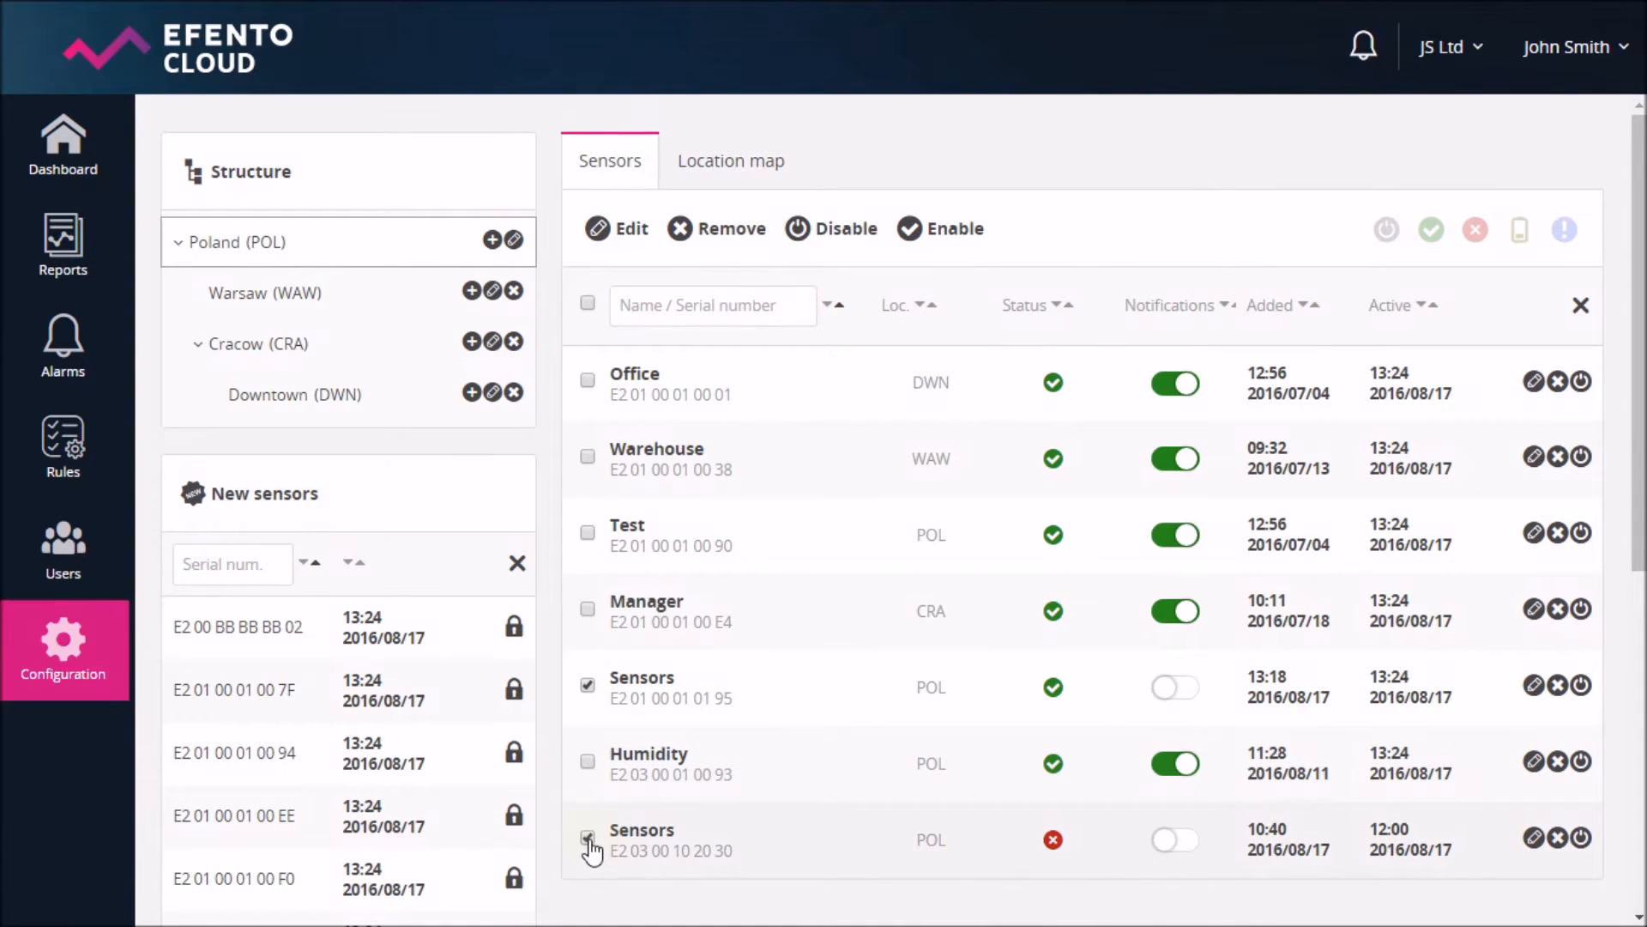
click(852, 244)
click(908, 231)
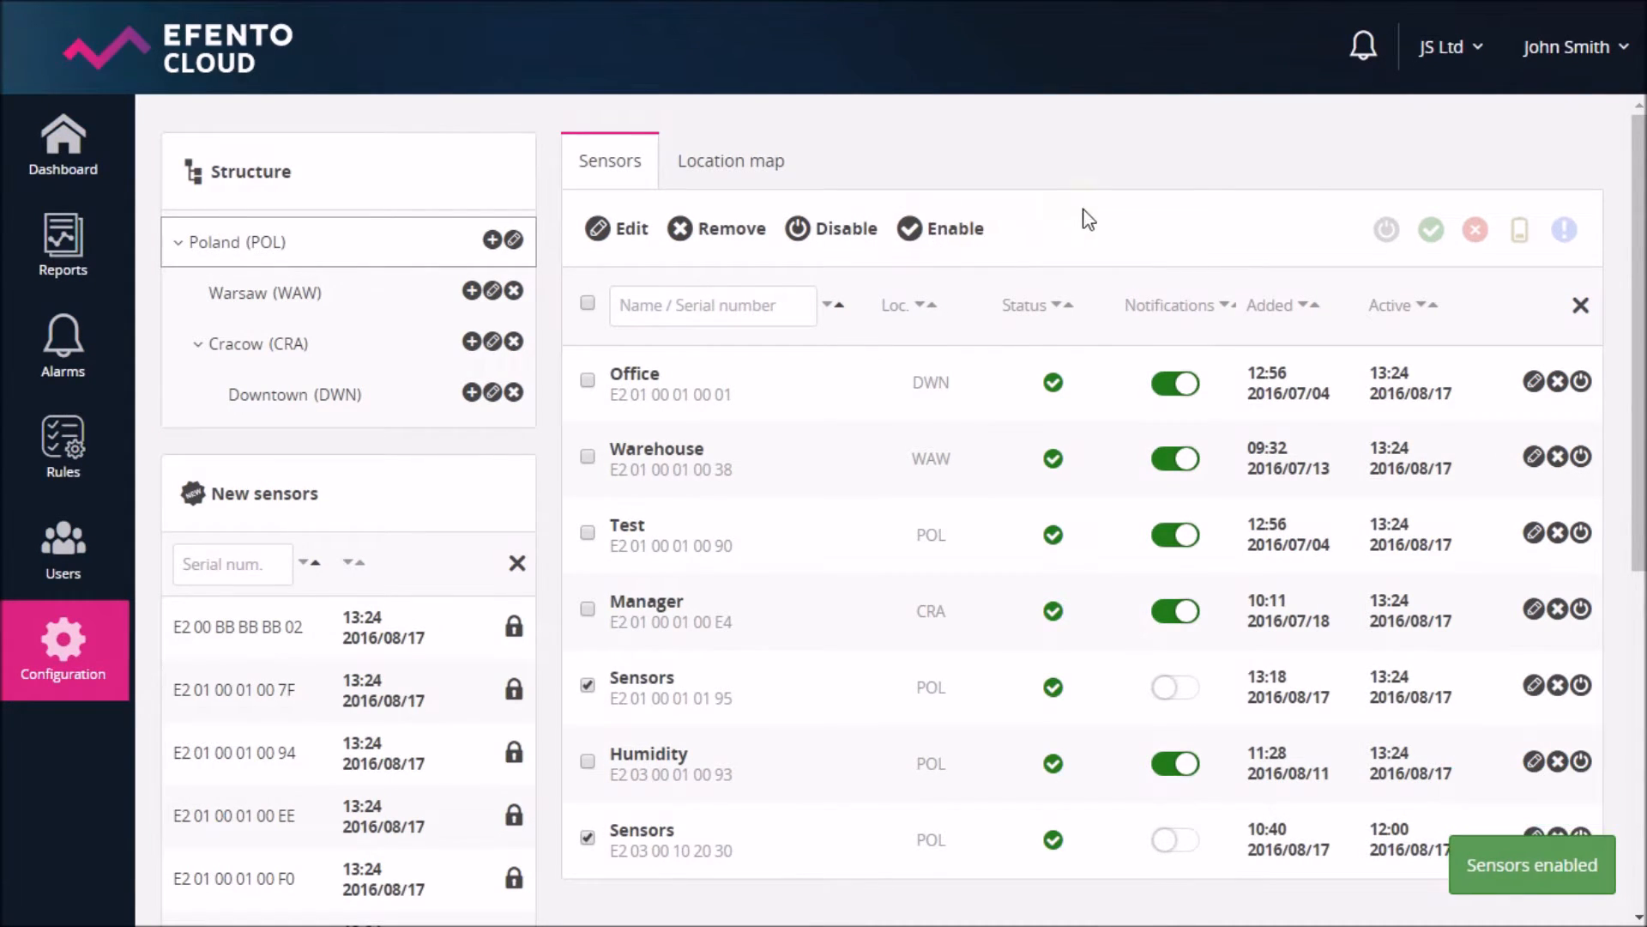
click(587, 684)
click(587, 837)
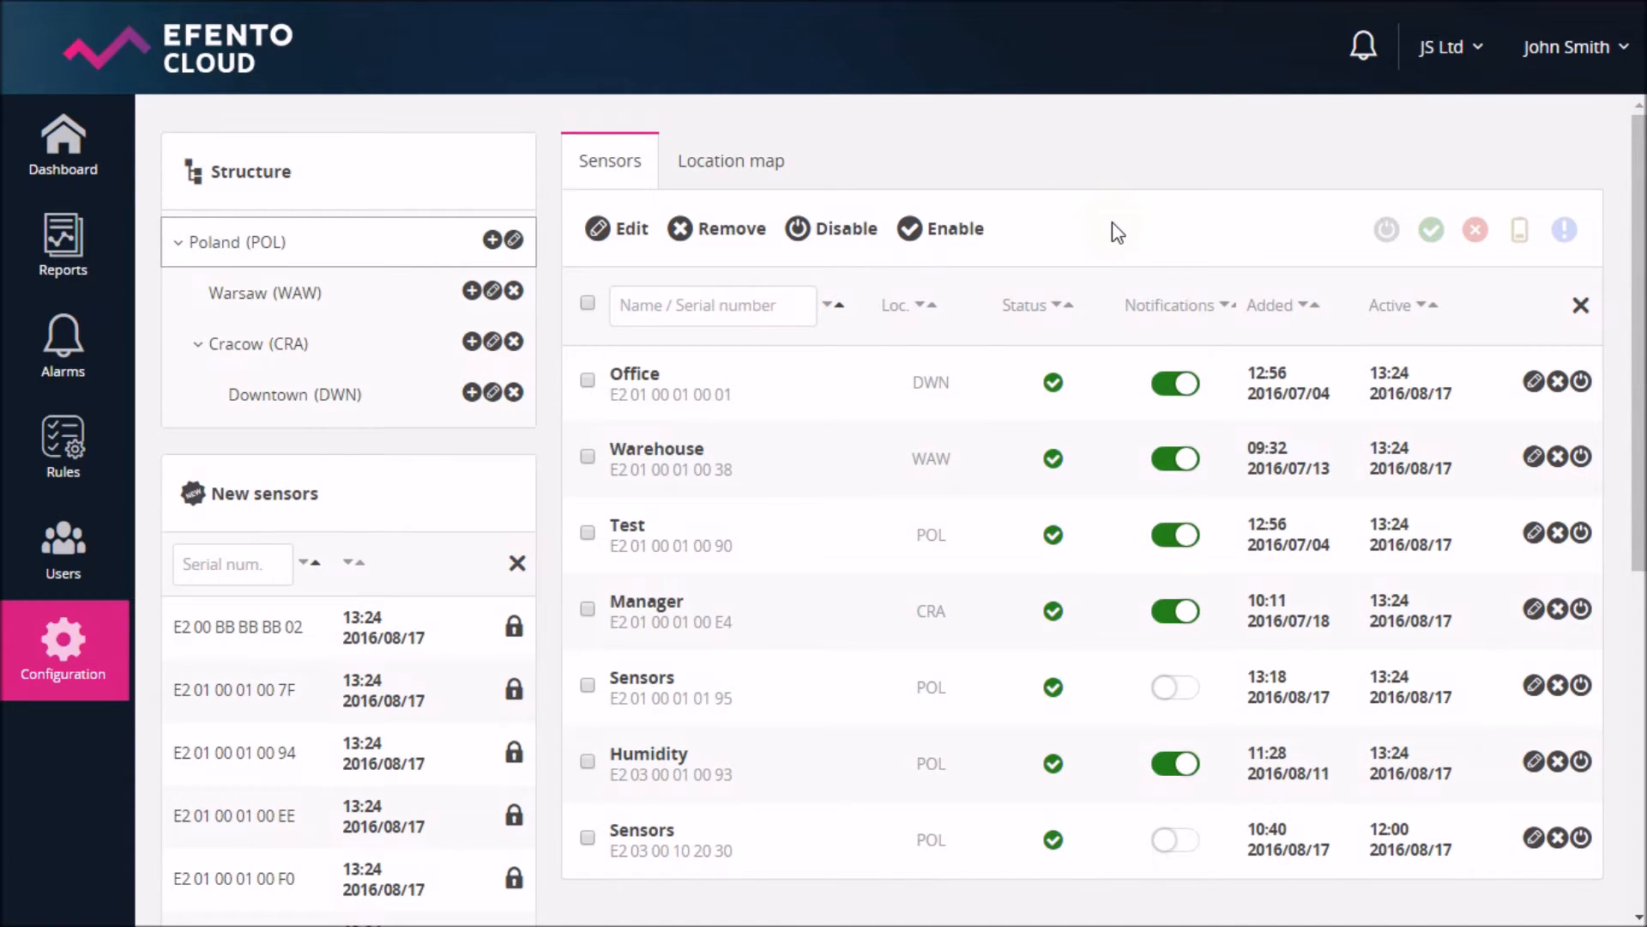
- Switch off Warehouse notifications, and toggle Manager's notifications off and back on
click(1184, 472)
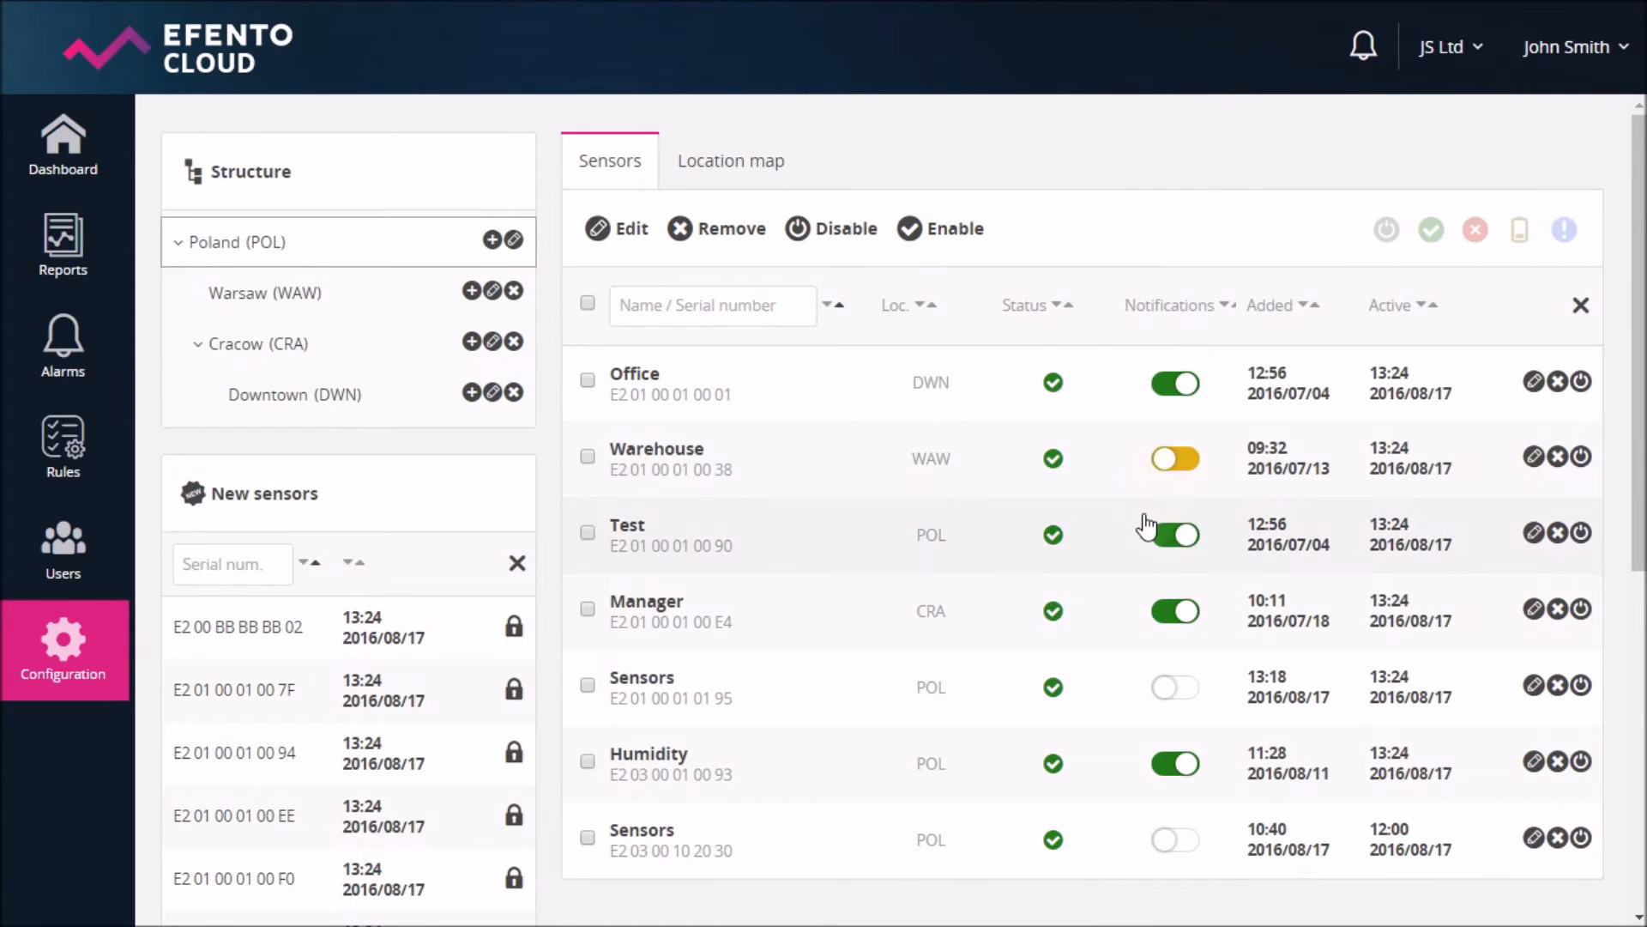
click(1177, 611)
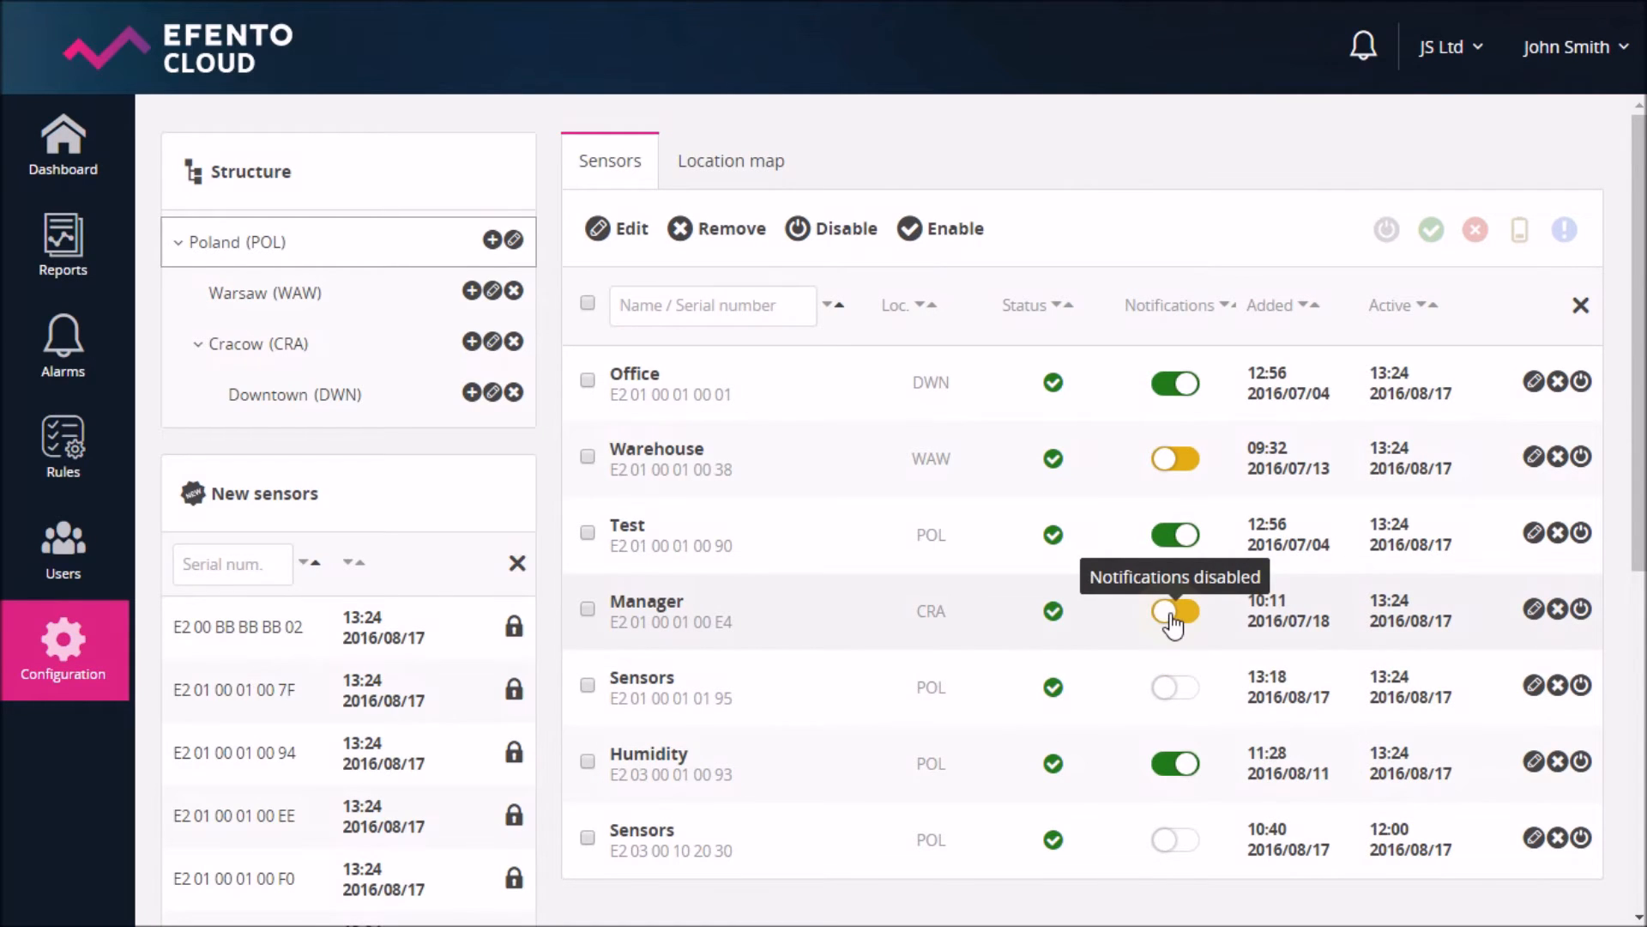
click(1173, 613)
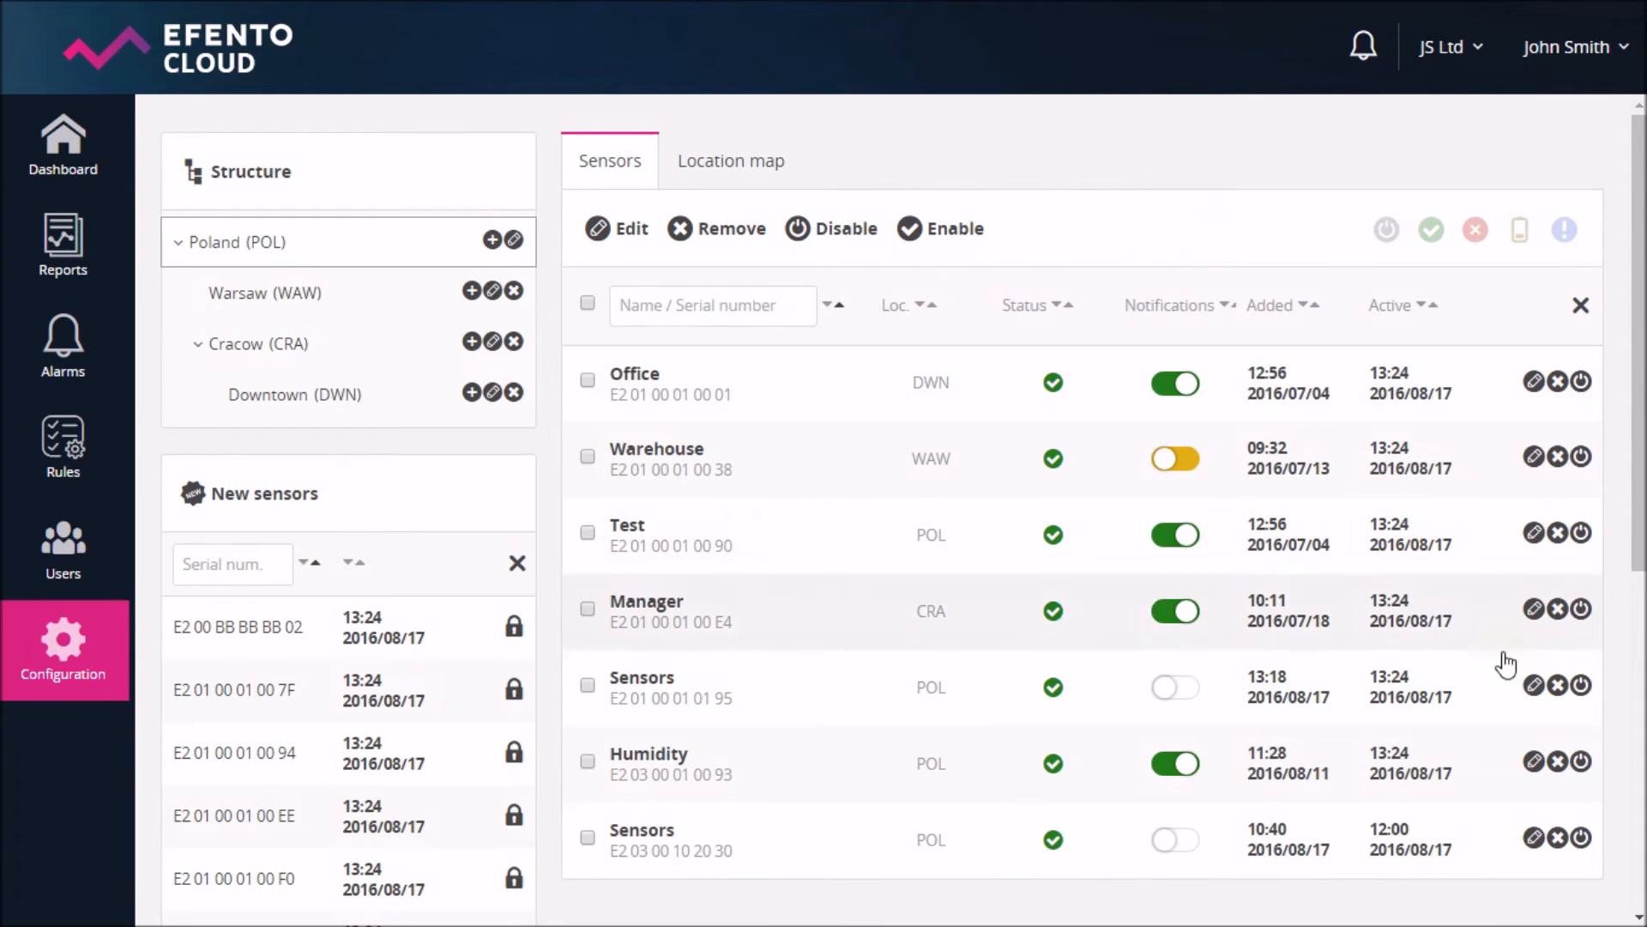
click(1557, 688)
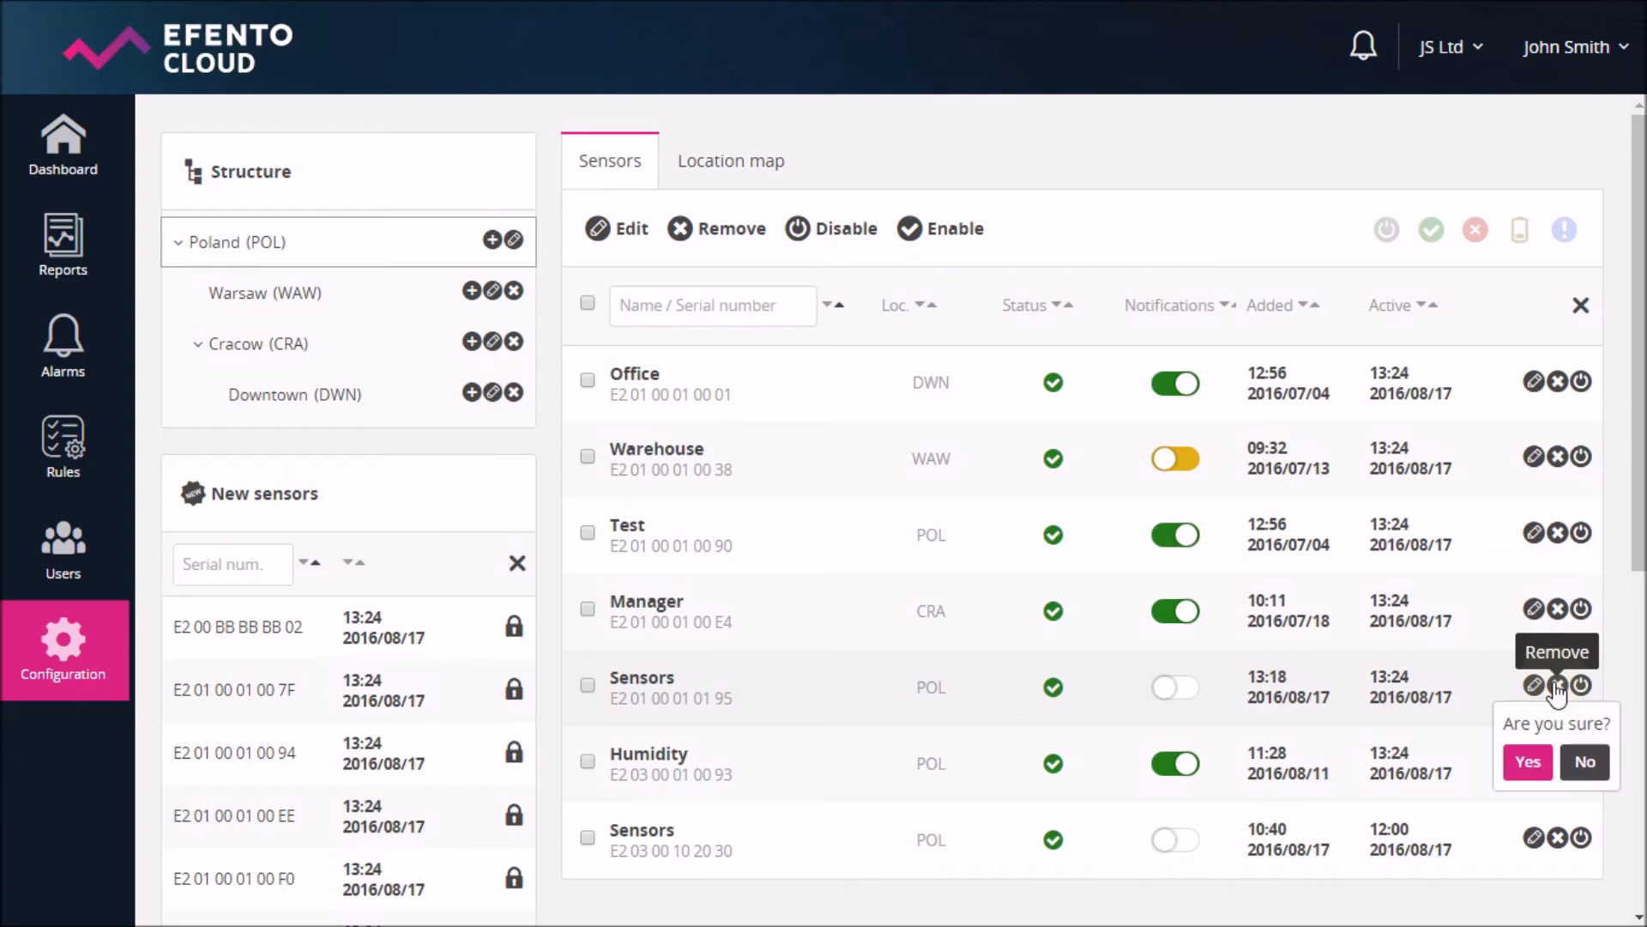
click(1525, 761)
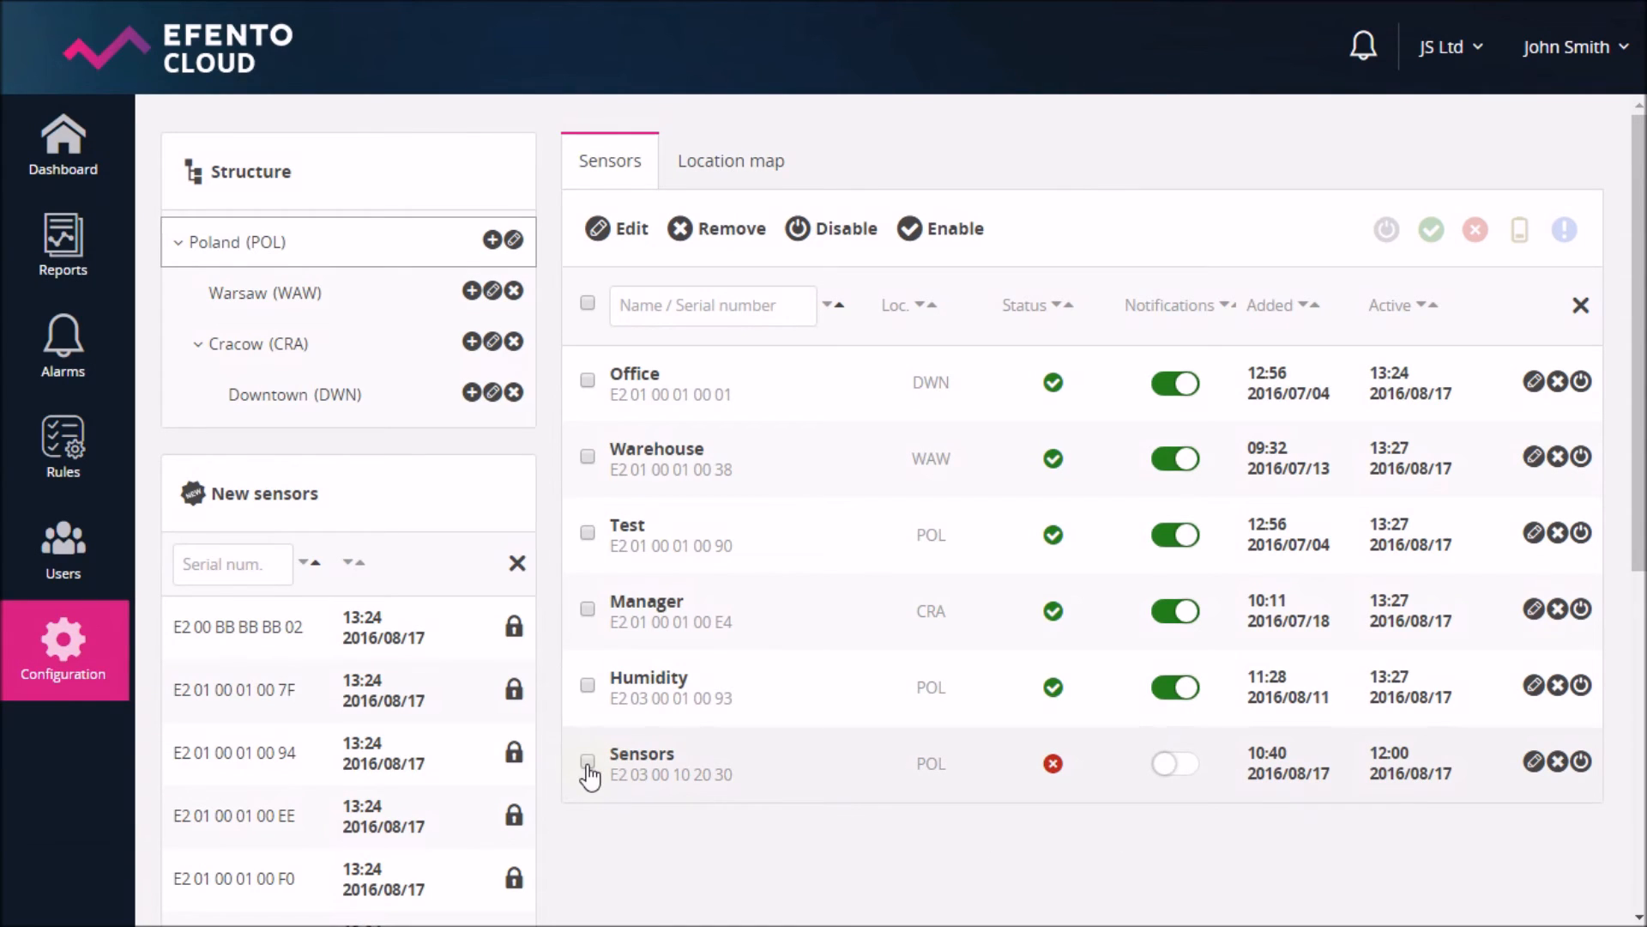
click(587, 609)
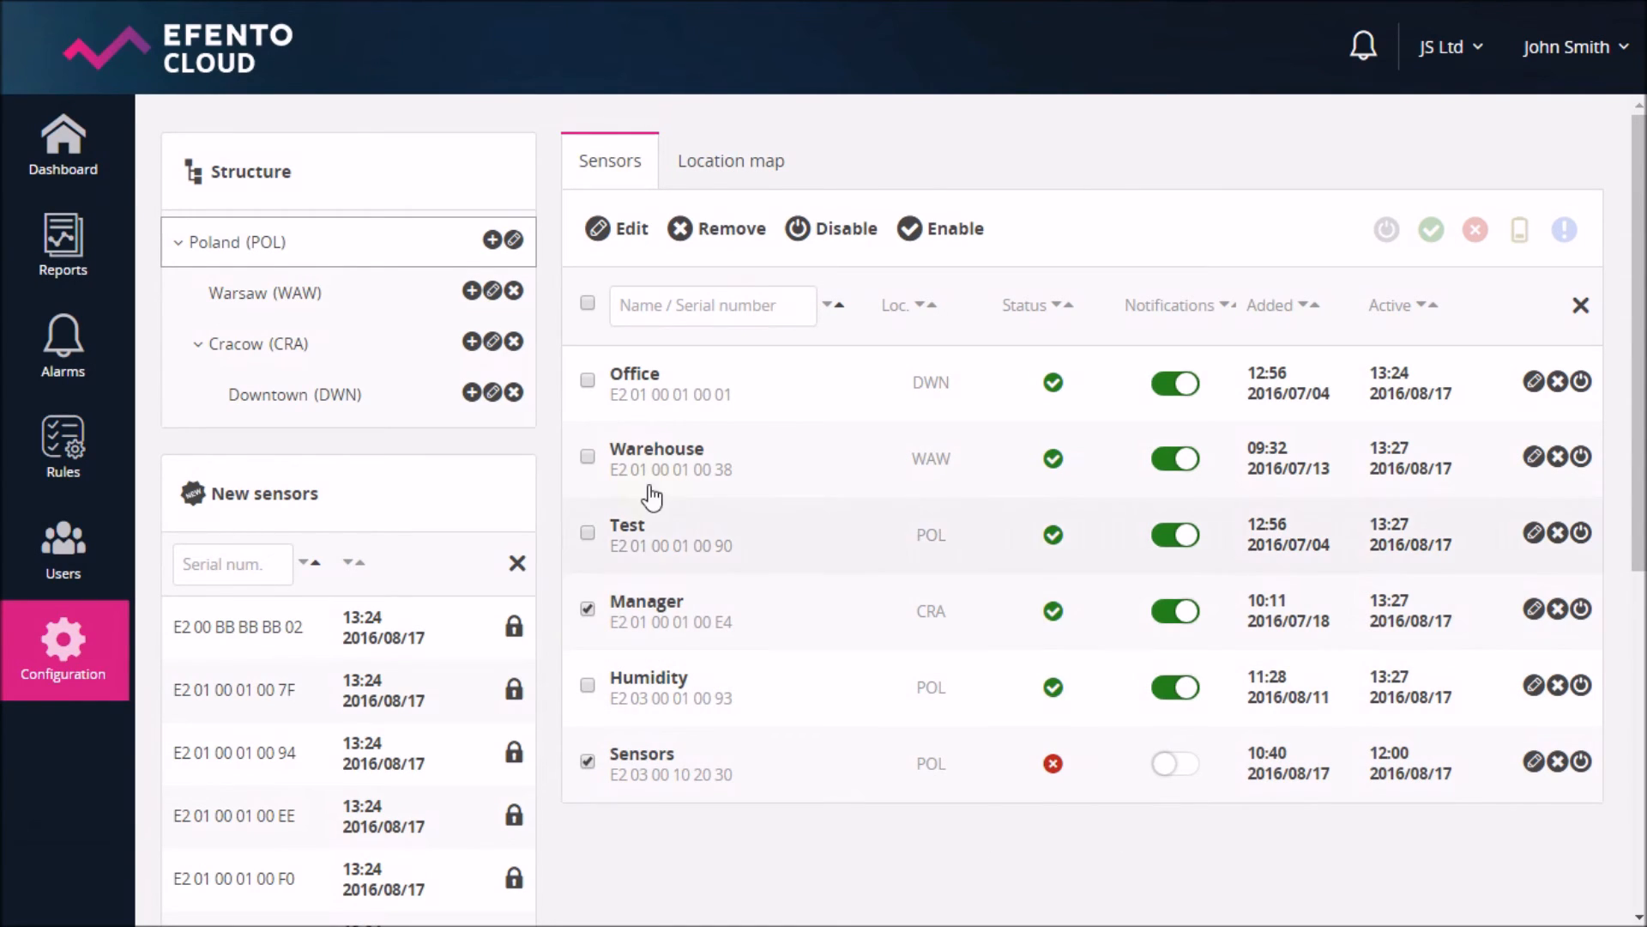
click(723, 241)
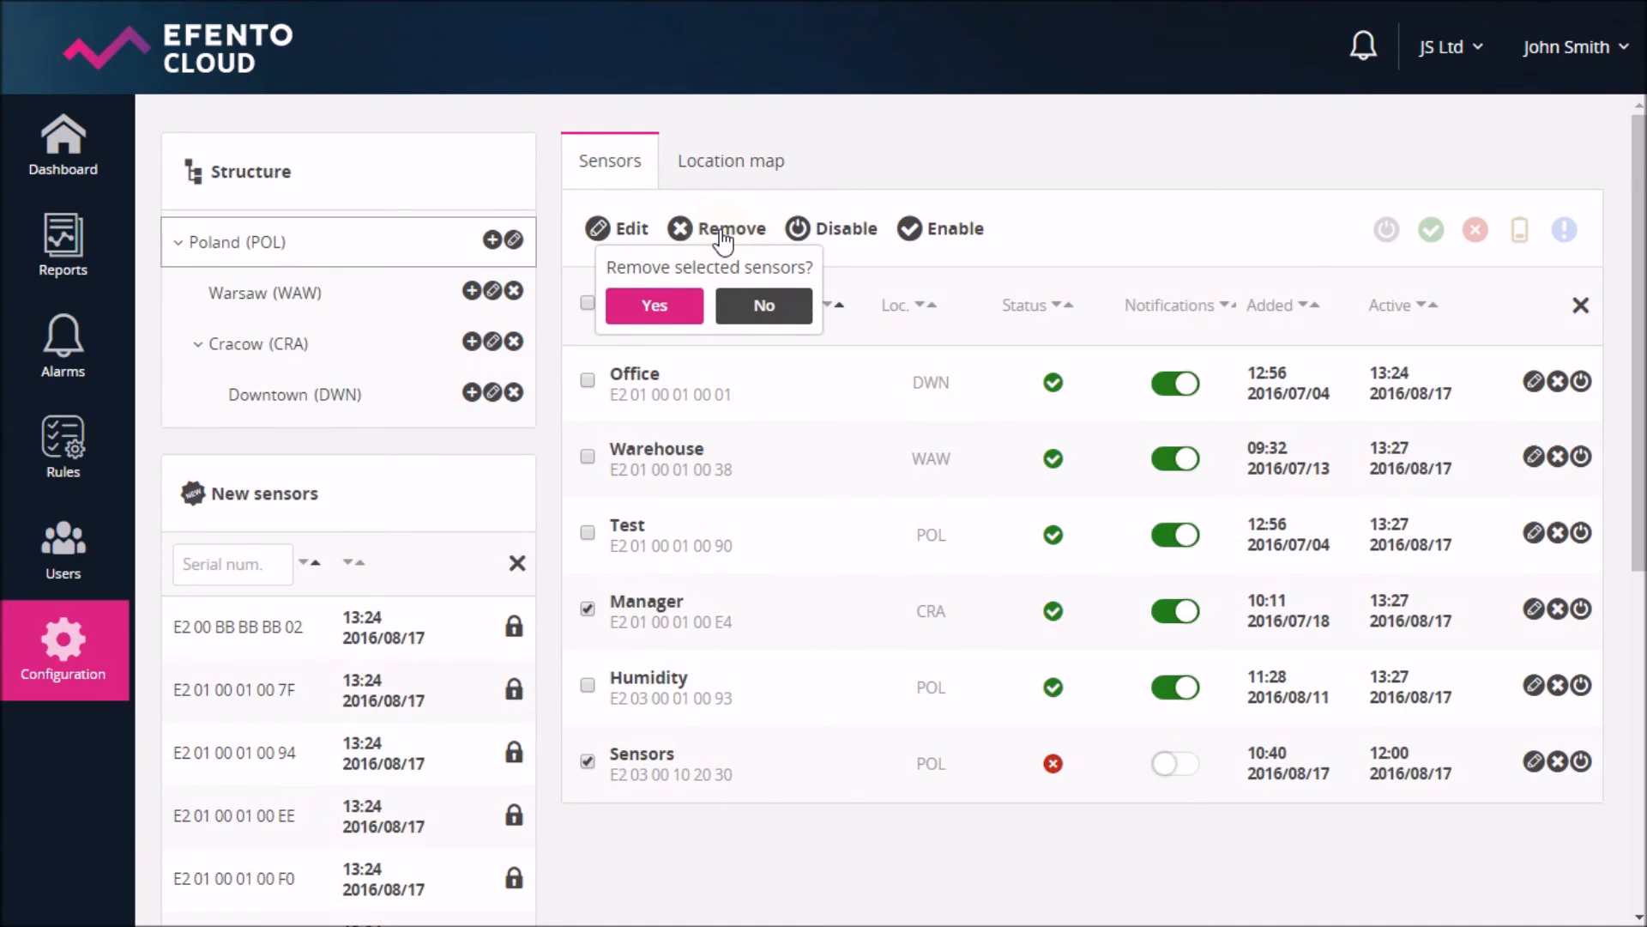
click(764, 307)
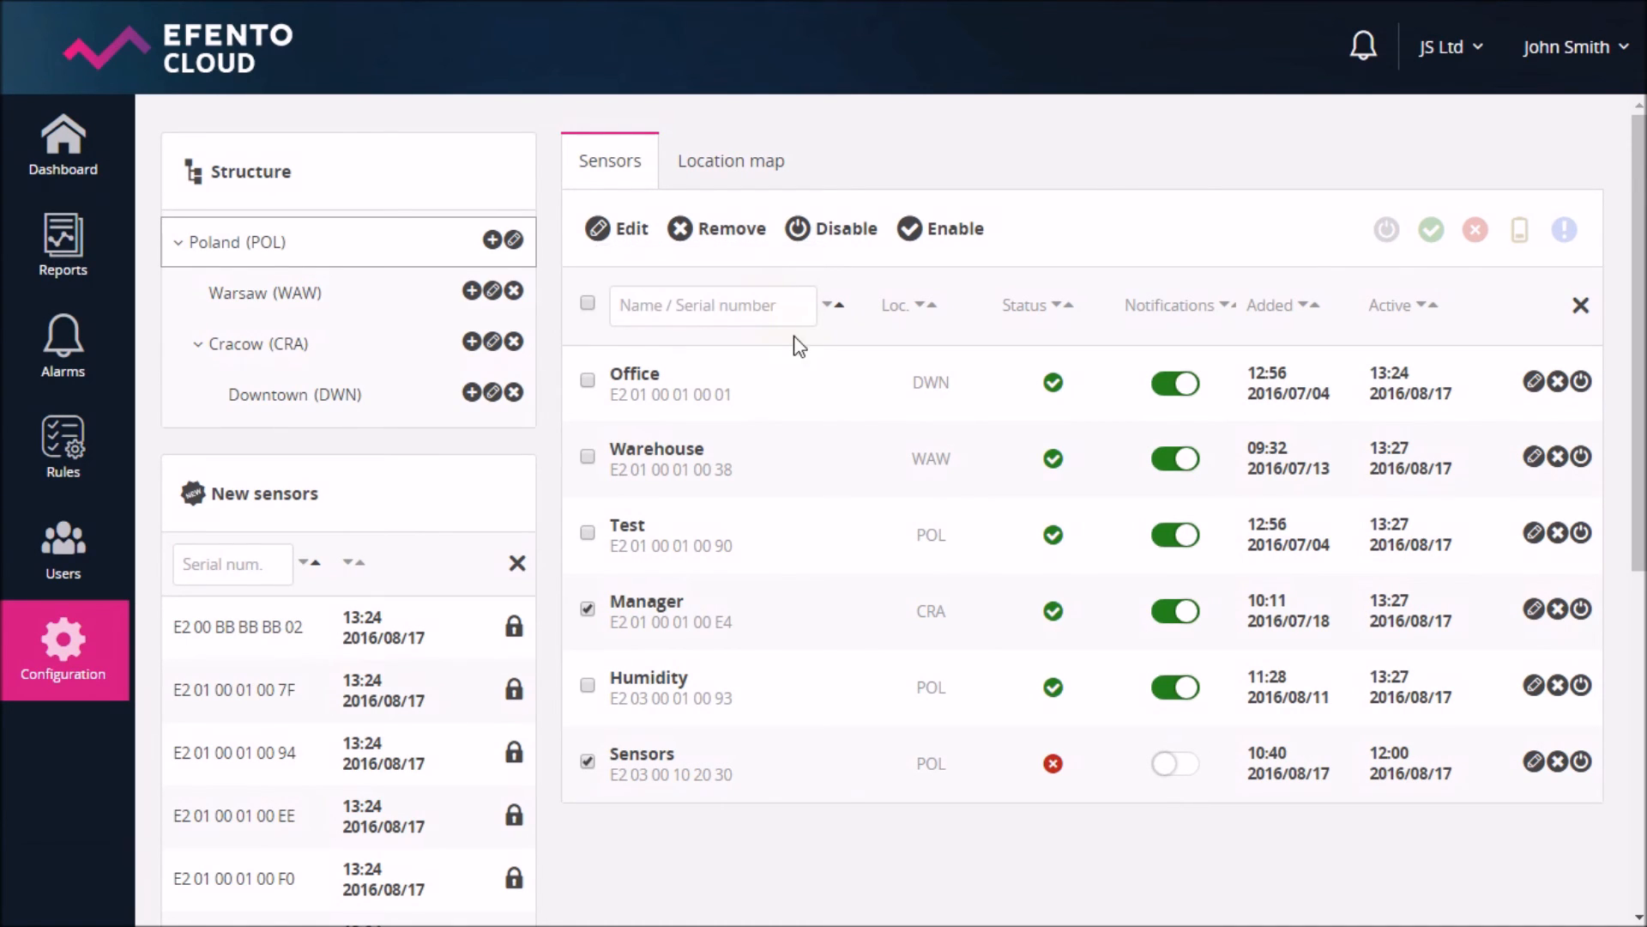